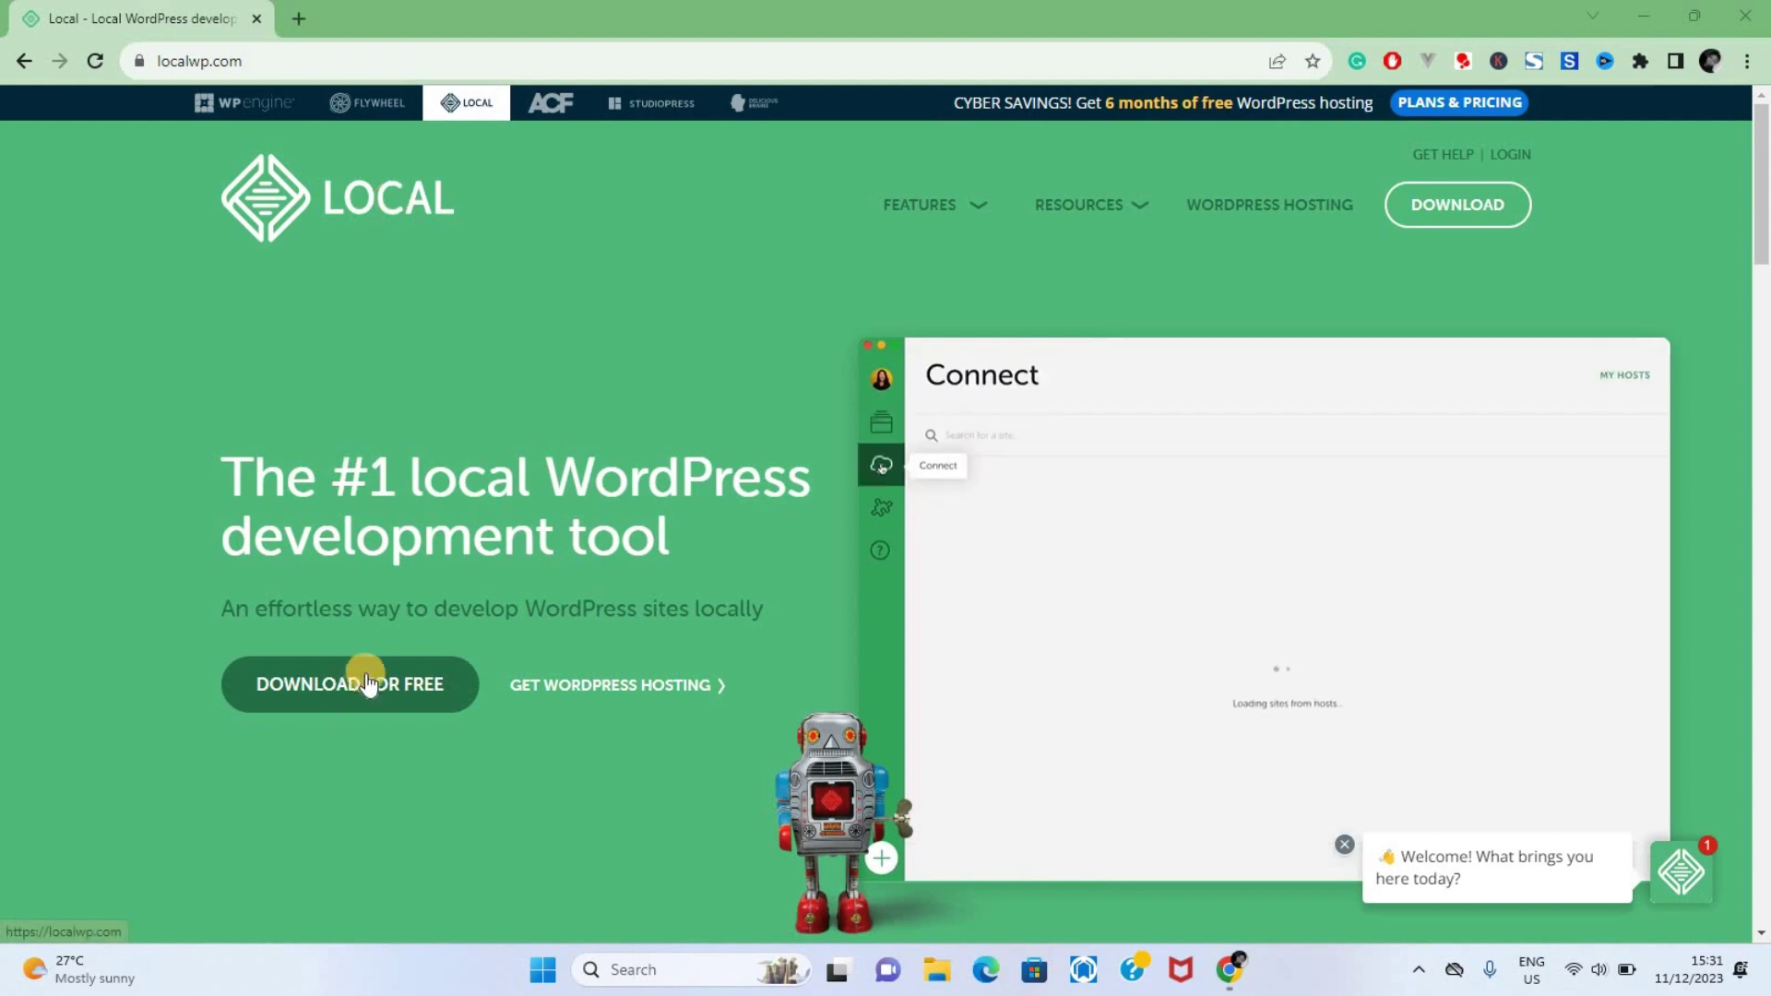
Open the Download Local form on localwp.com and pick Windows as the platform
{"action": "left_click", "coordinate": [374, 690]}
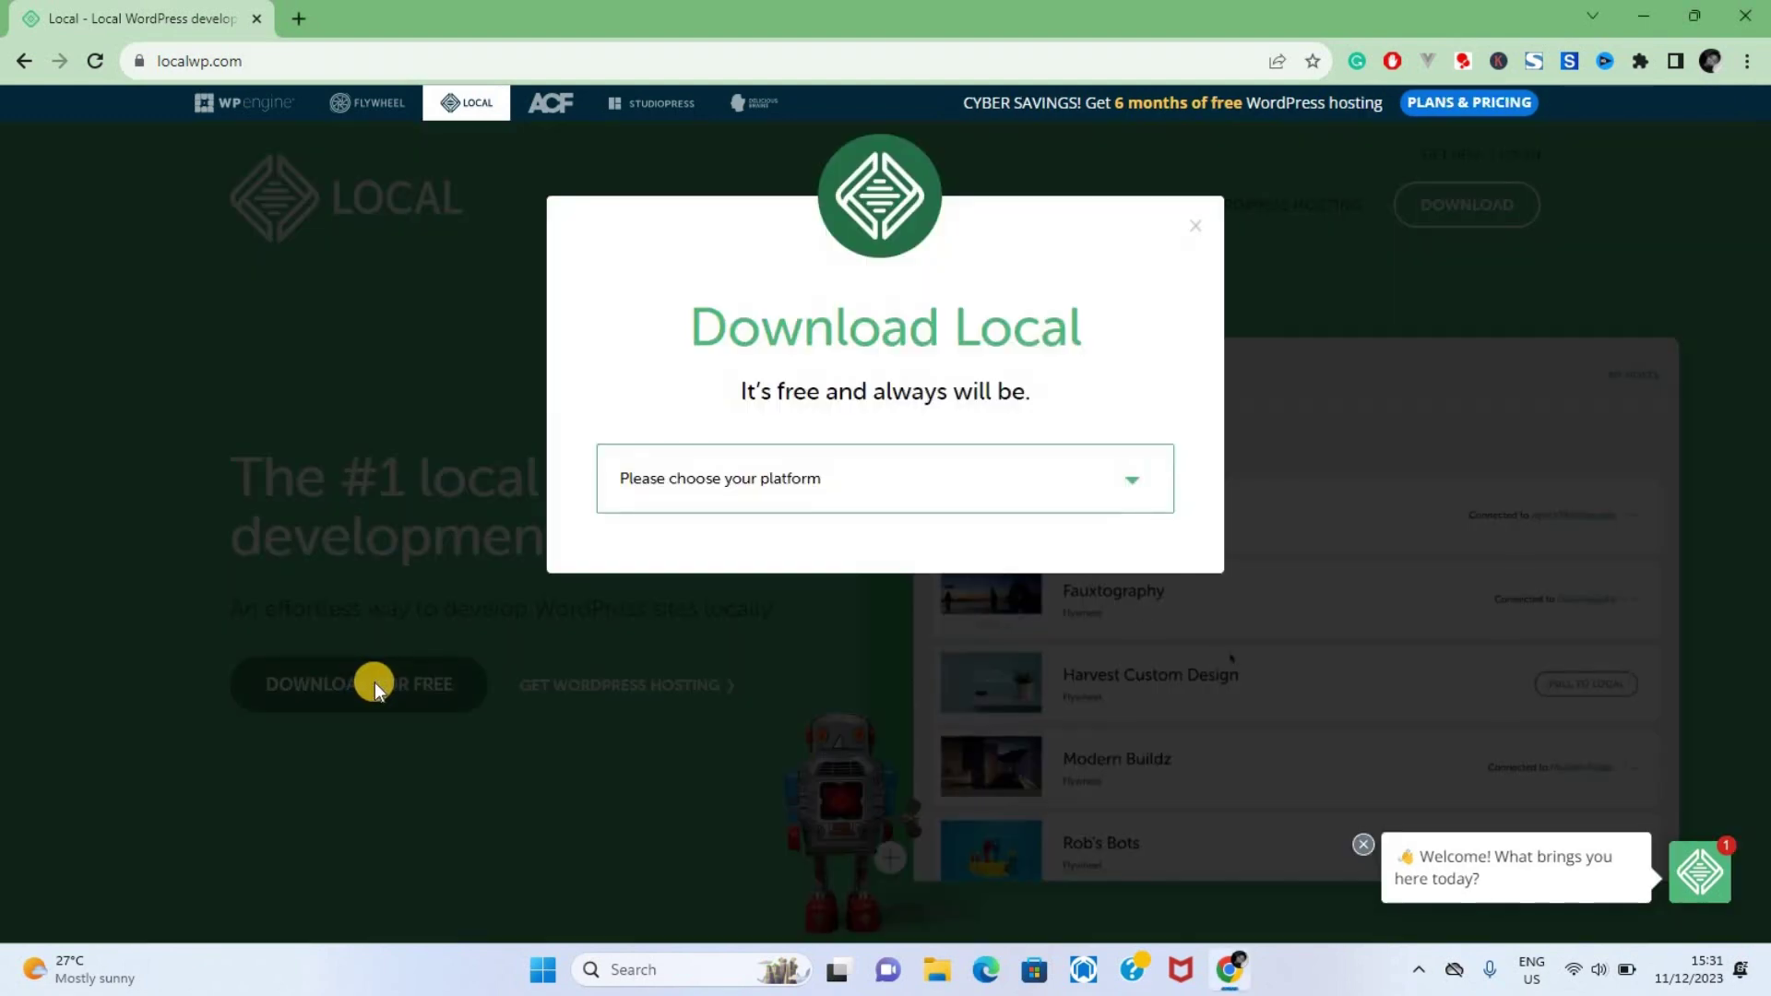
{"action": "left_click", "coordinate": [927, 476]}
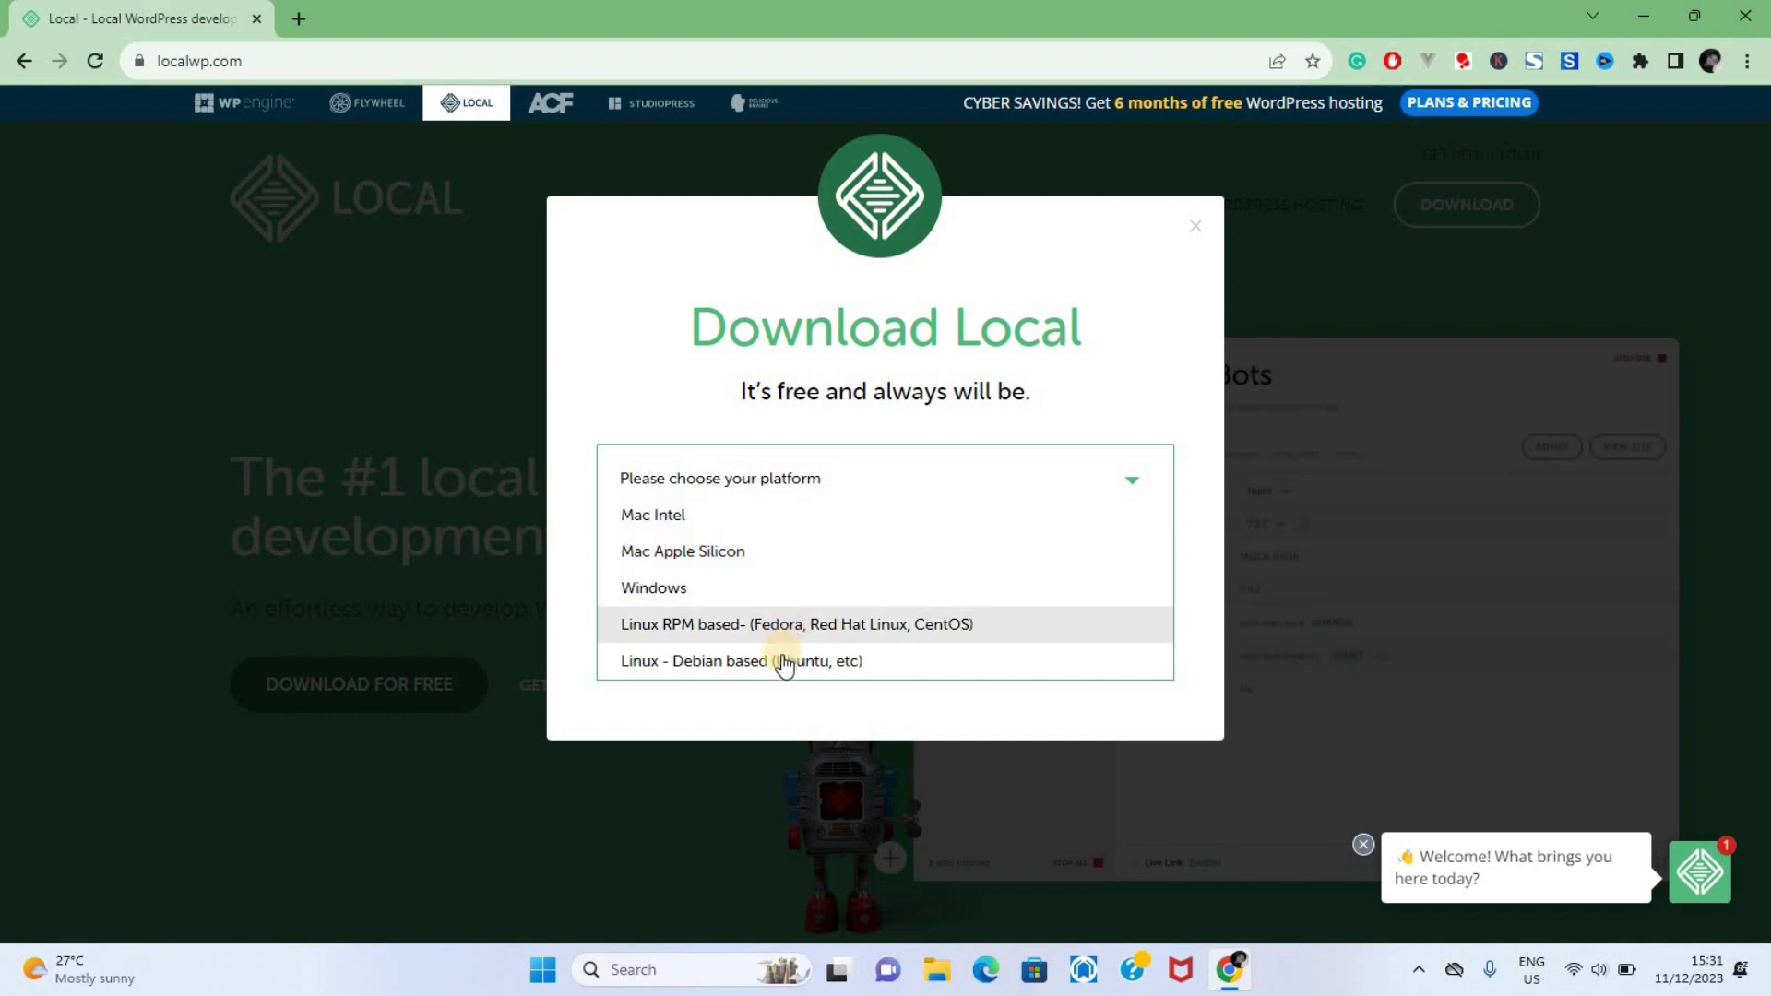
{"action": "left_click", "coordinate": [730, 590]}
Submit the signup form with saved name and work email, then check the local-8.1.0-windows download
{"action": "scroll", "coordinate": [900, 595], "scroll_direction": "down", "scroll_amount": 2}
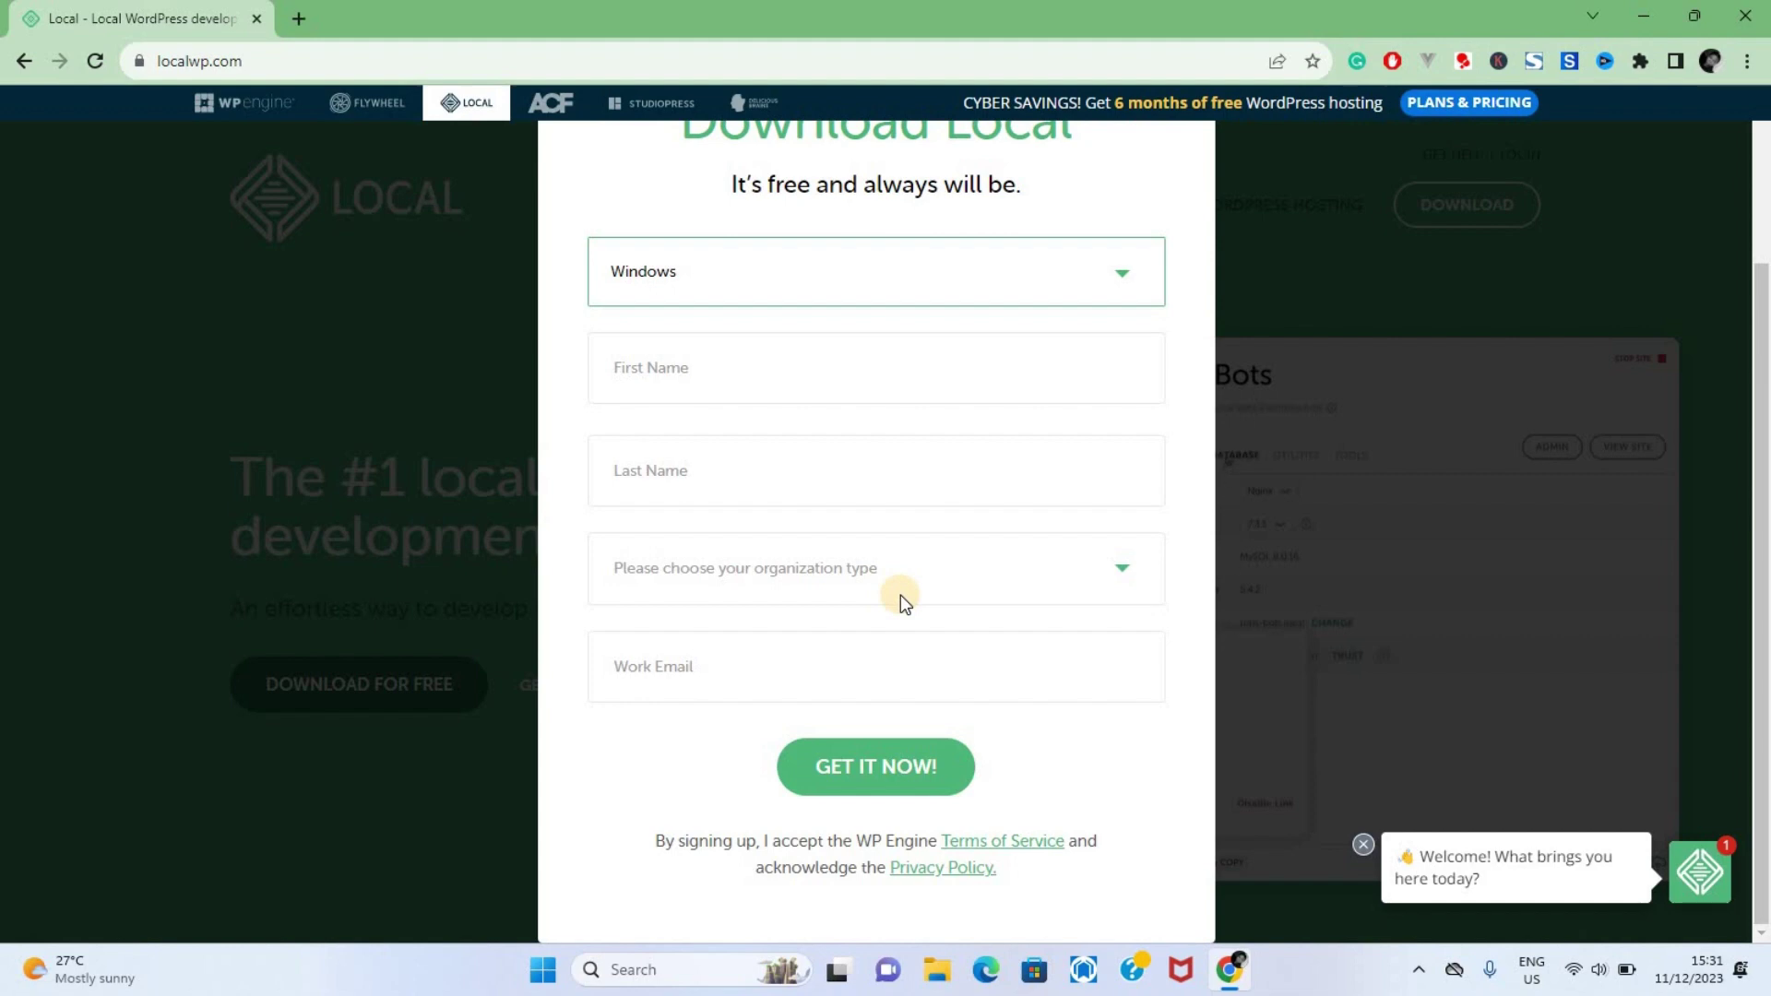
{"action": "left_click", "coordinate": [846, 368]}
{"action": "left_click", "coordinate": [796, 437]}
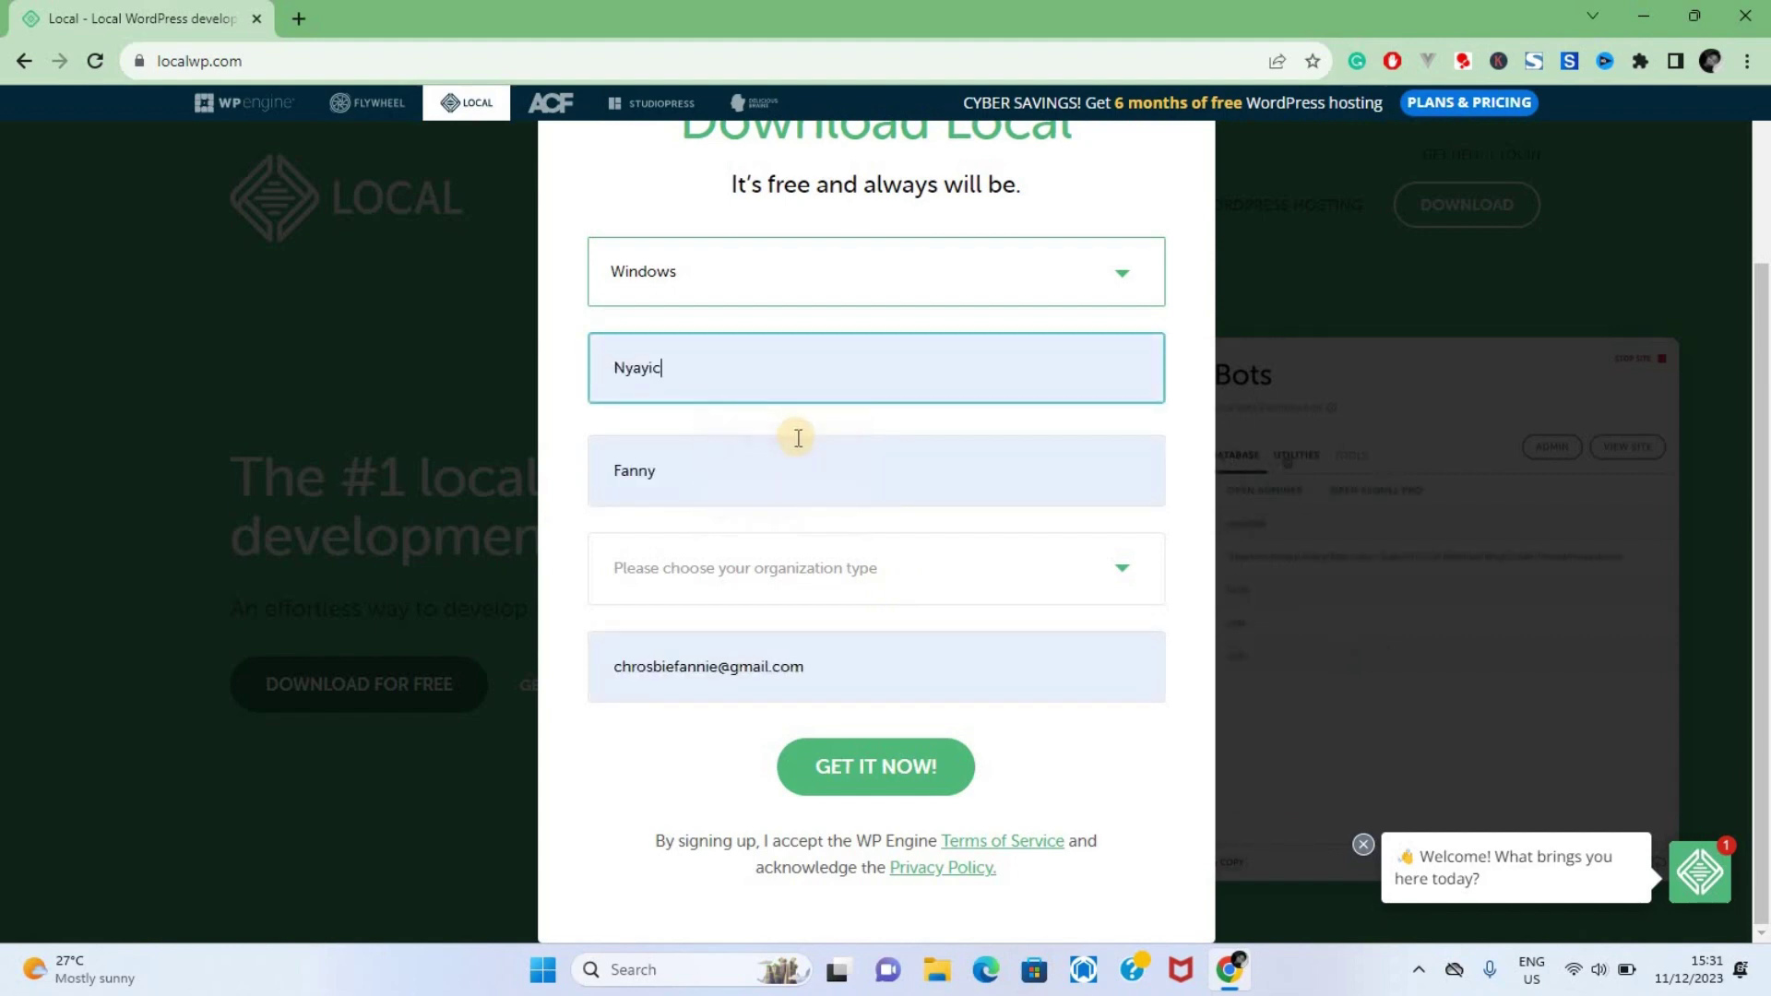
{"action": "left_click", "coordinate": [889, 764]}
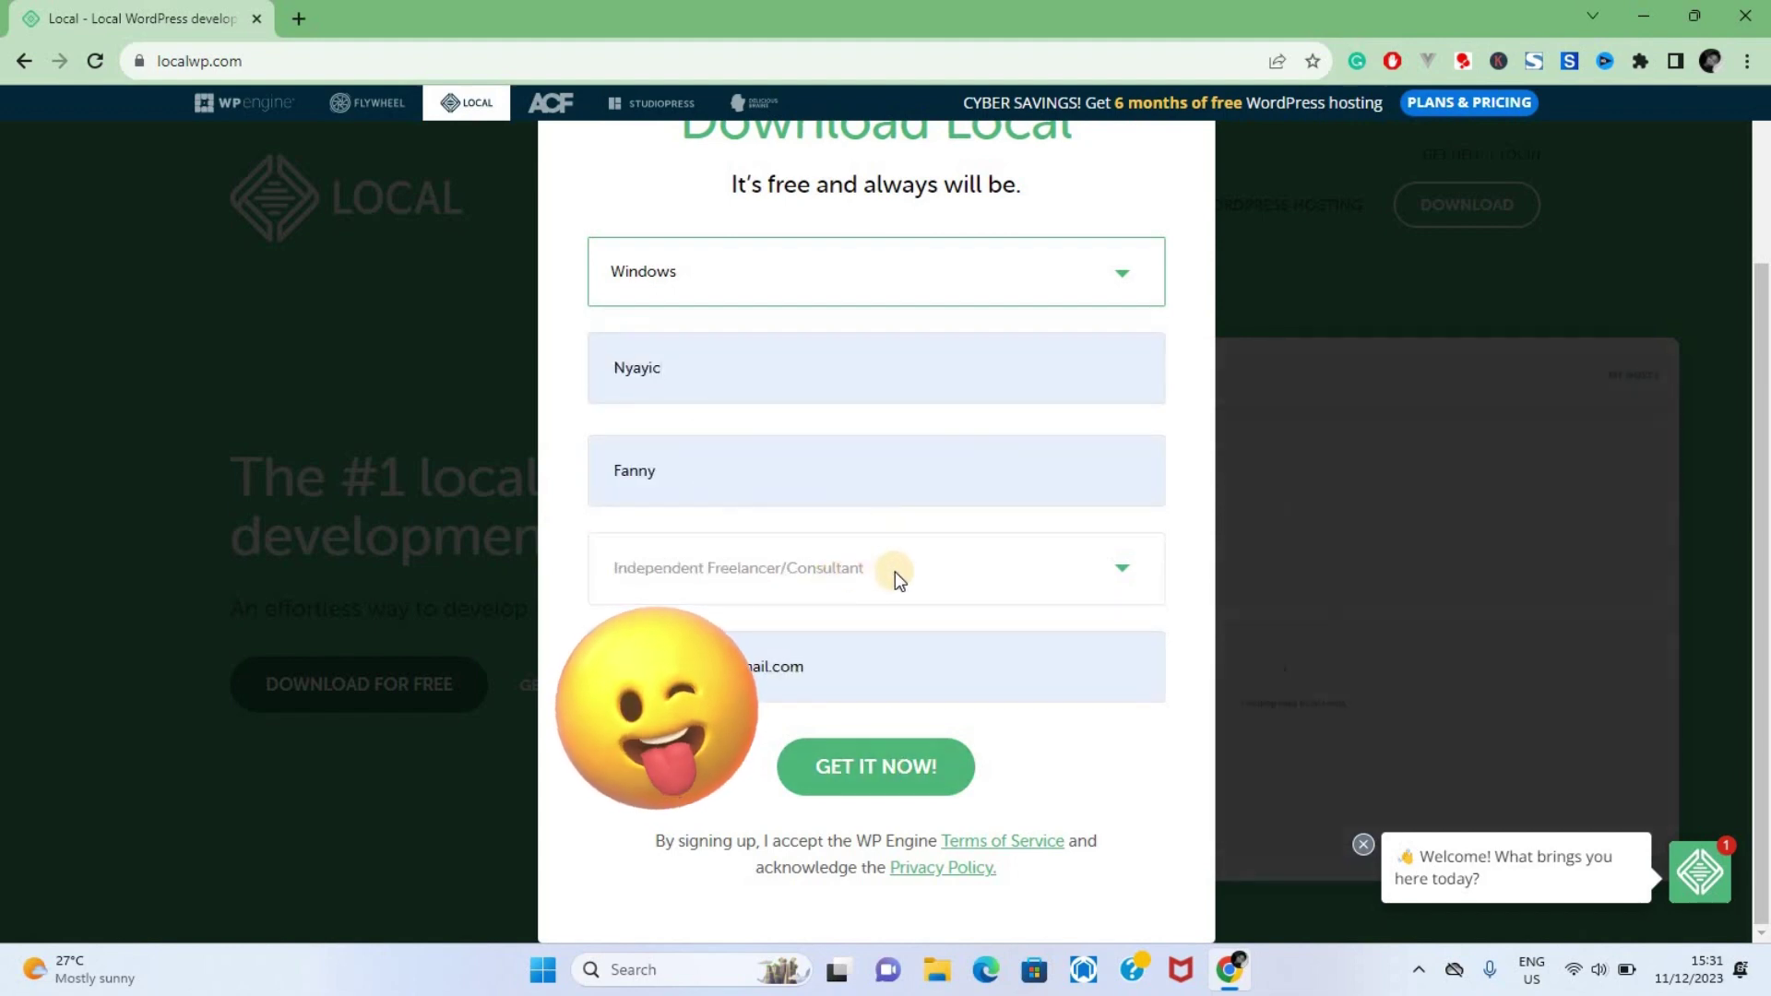
{"action": "left_click", "coordinate": [864, 770]}
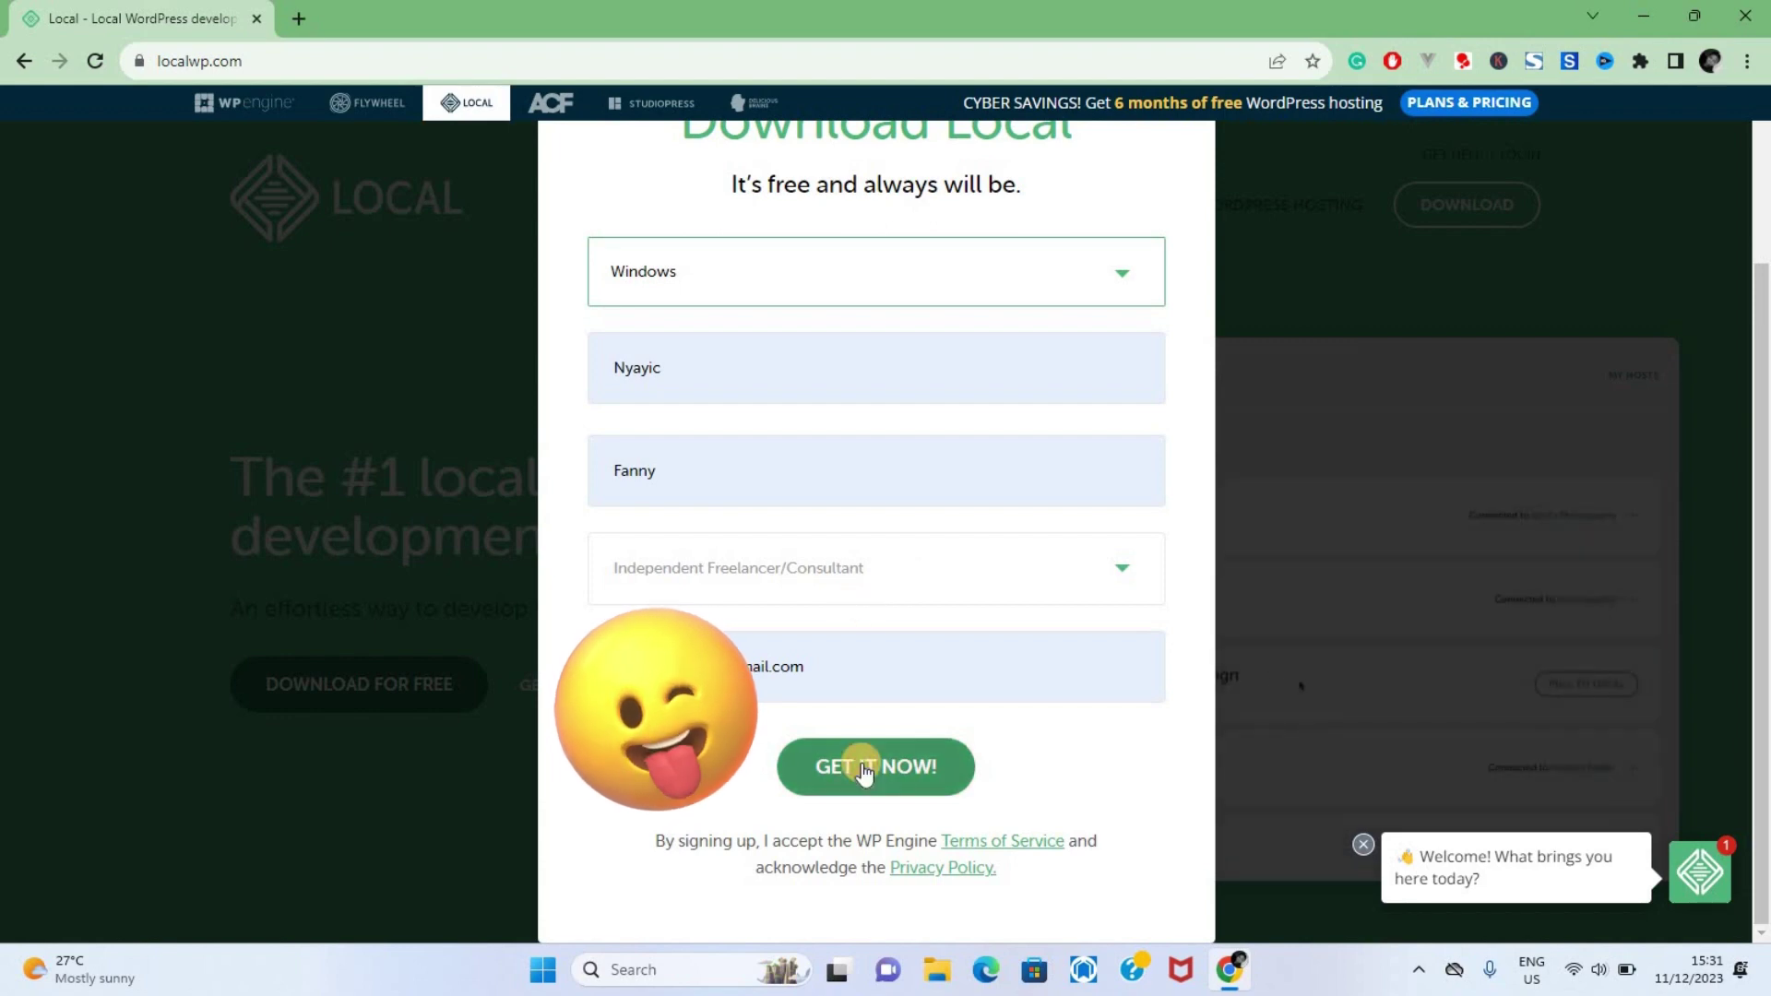
{"action": "left_click", "coordinate": [1642, 61]}
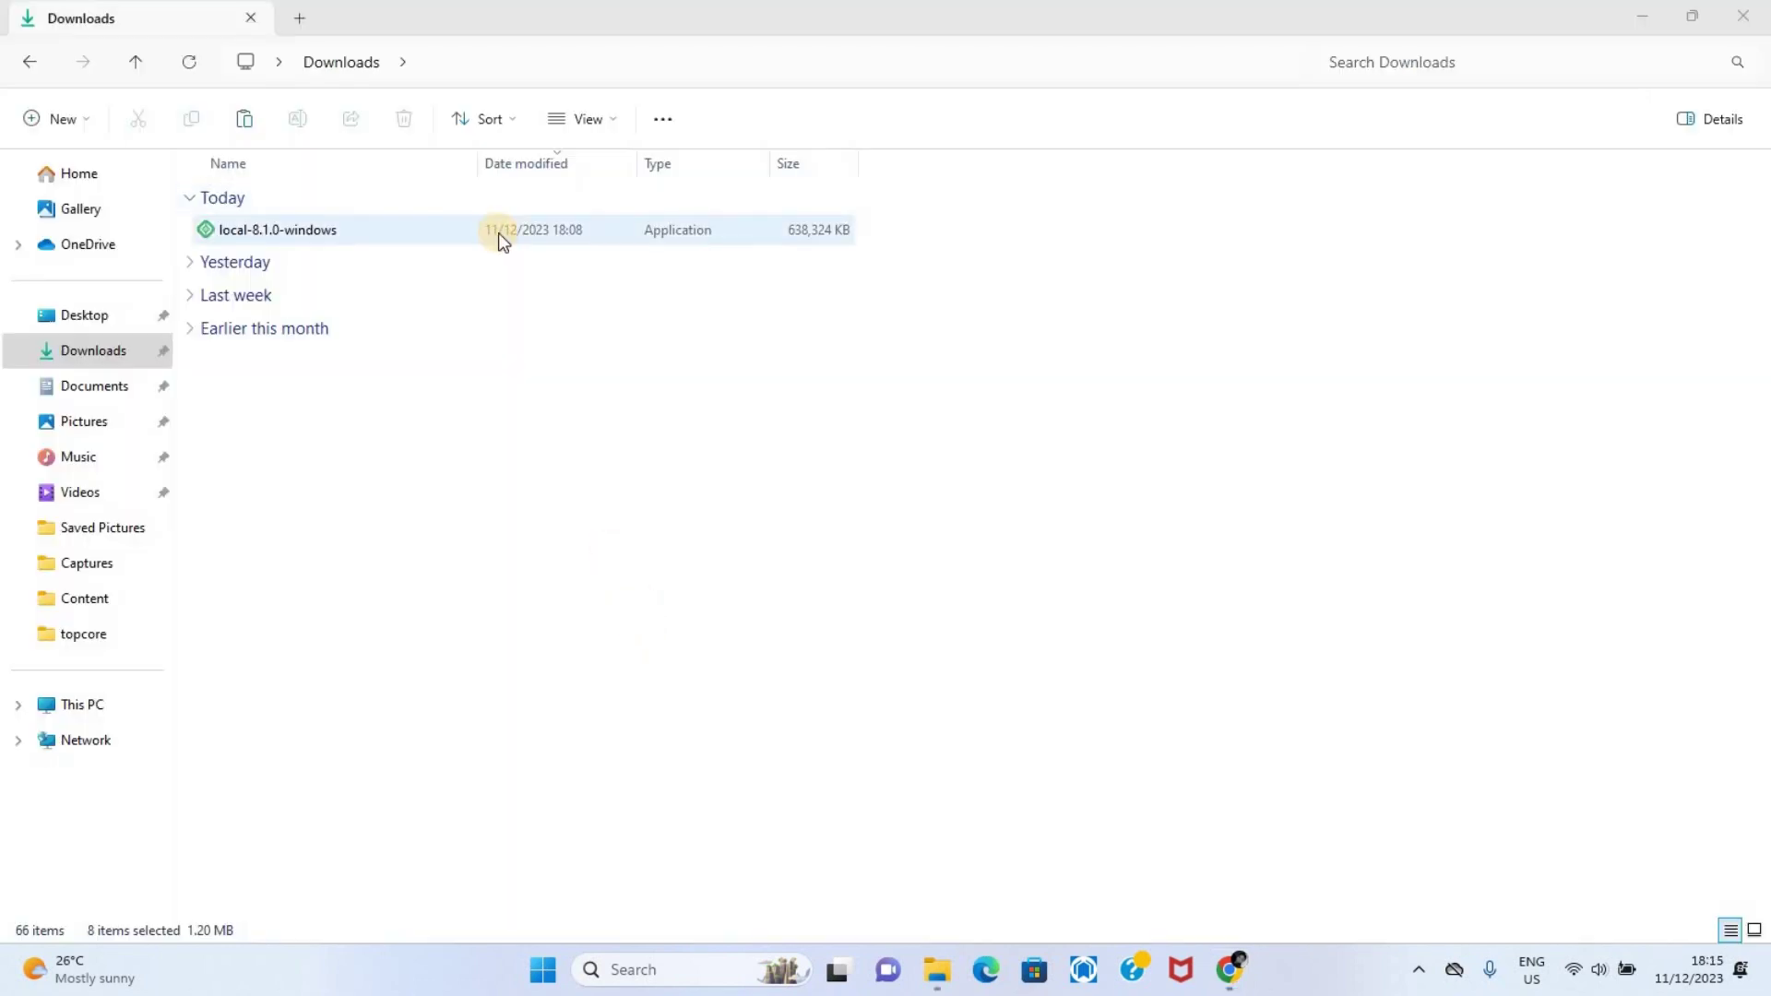
Run the local-8.1.0-windows installer and install Local for the current user into the default folder
{"action": "double_click", "coordinate": [498, 232]}
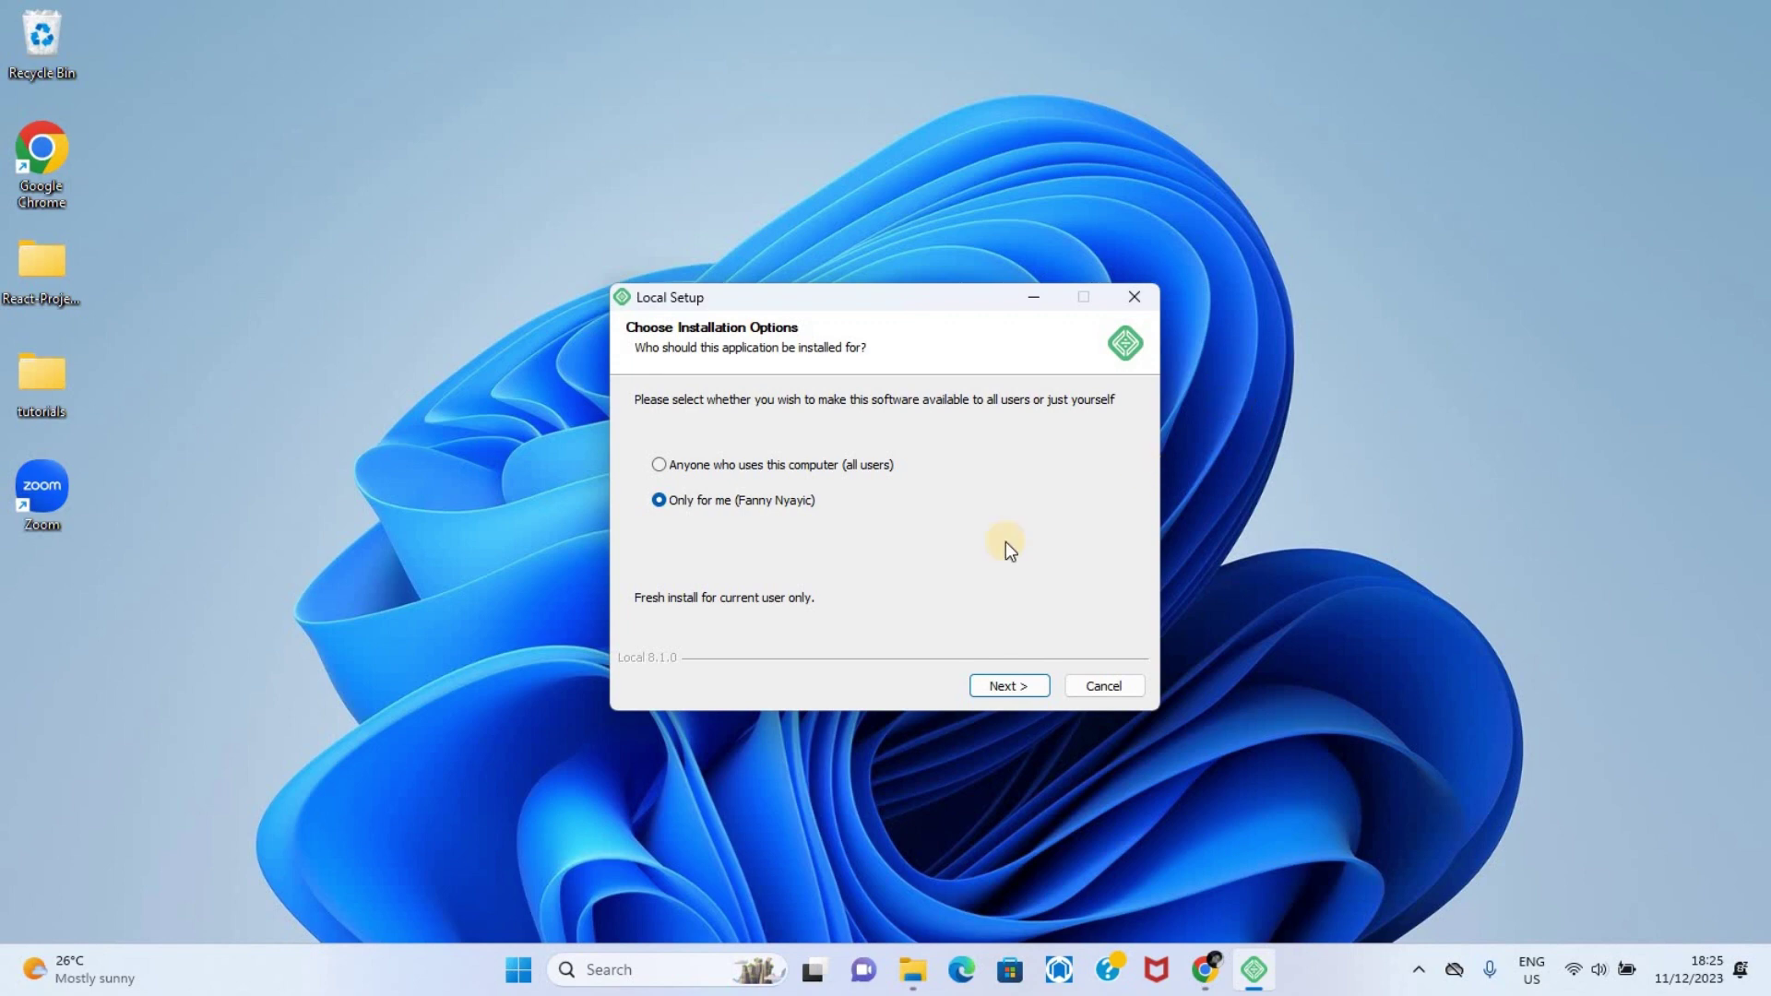
{"action": "left_click", "coordinate": [986, 687]}
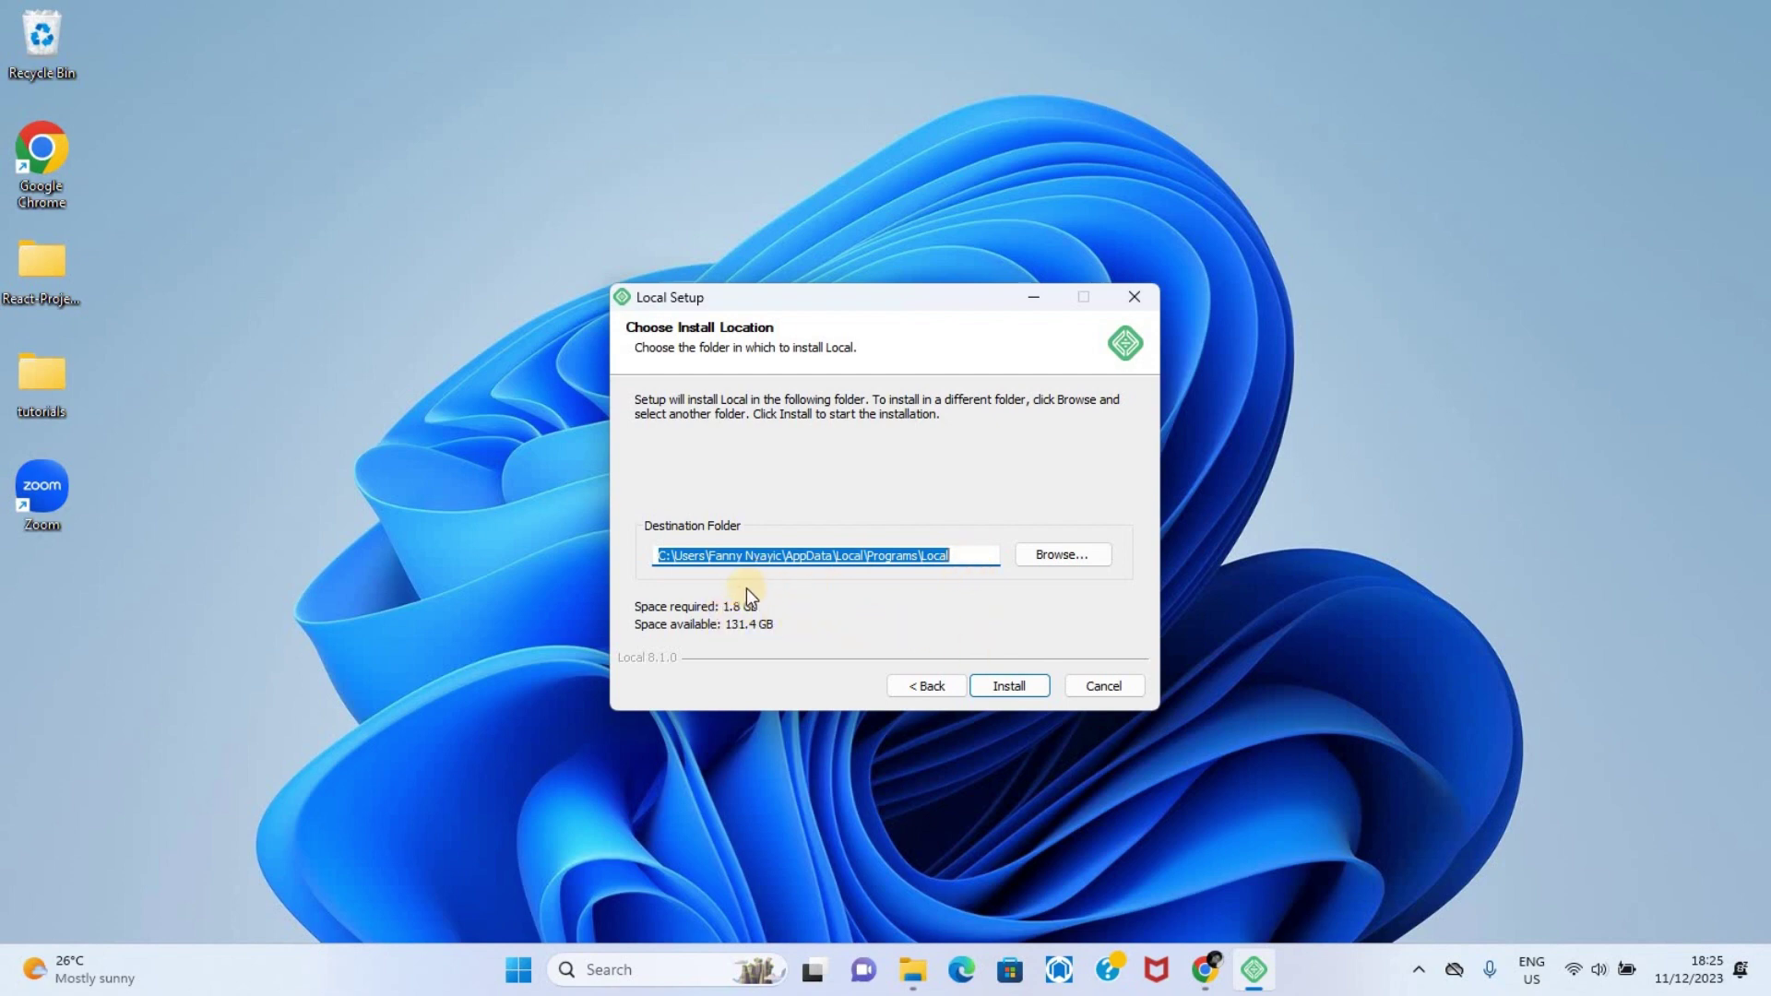
{"action": "left_click", "coordinate": [1000, 684]}
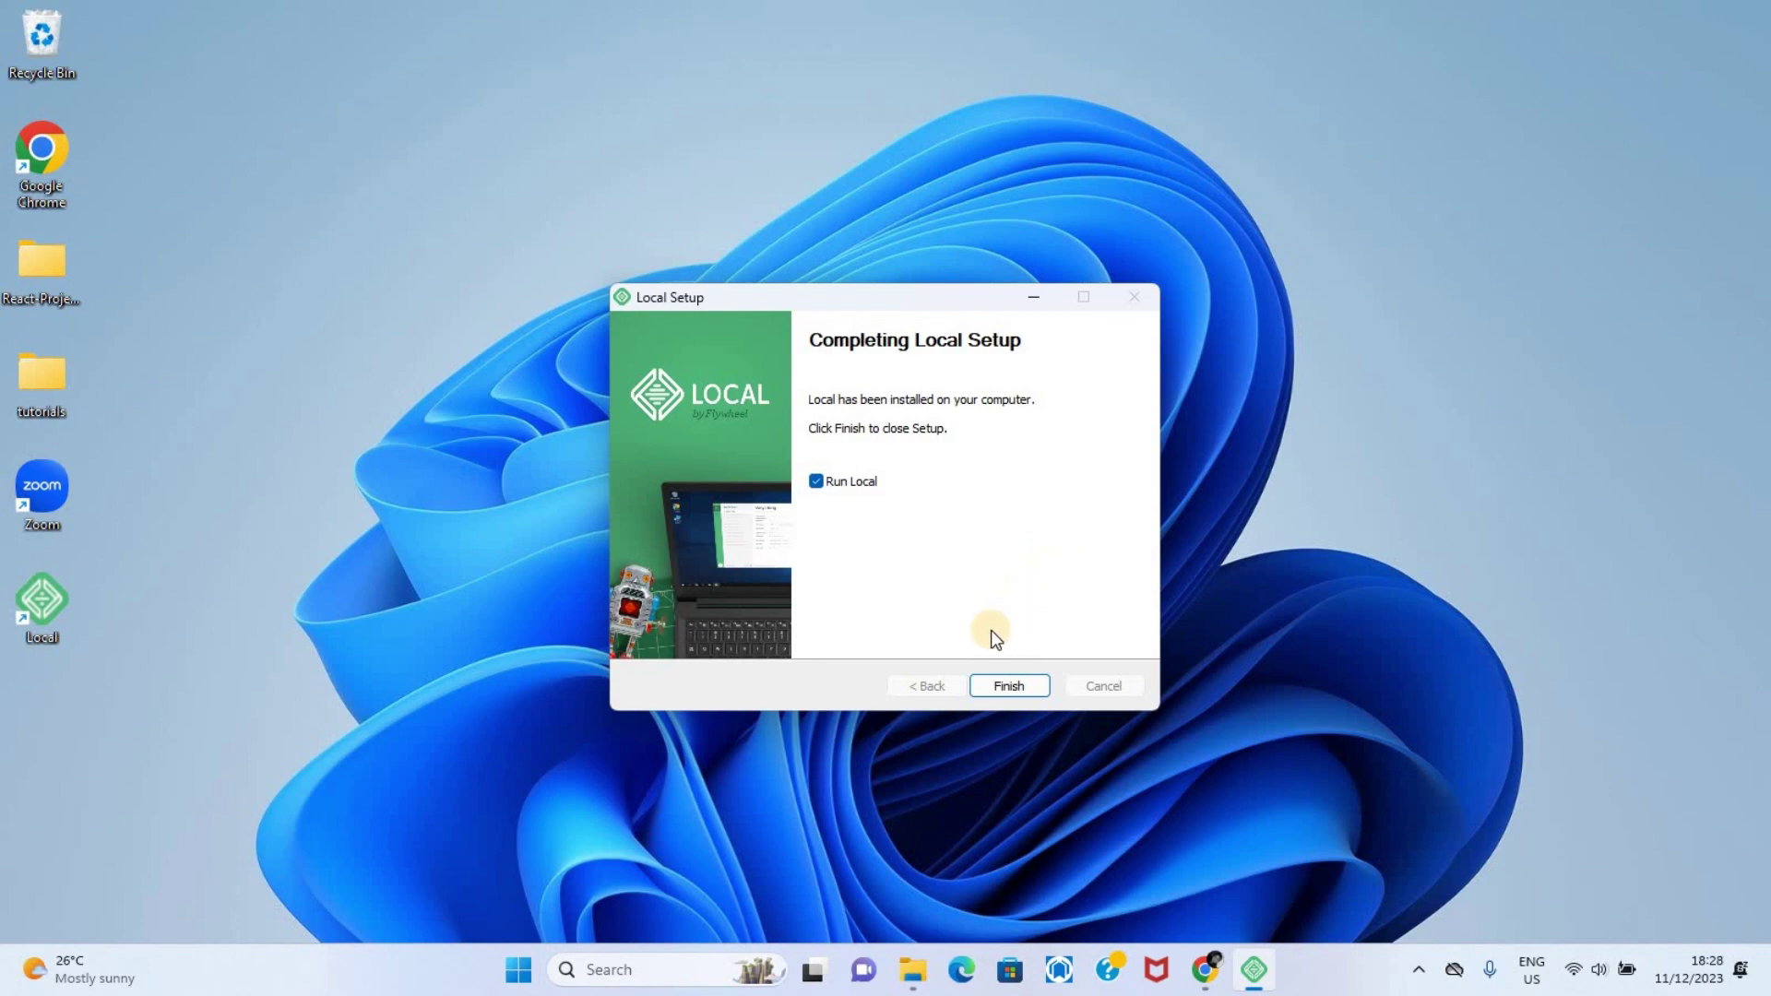
Finish setup, launch Local and accept its terms of service
{"action": "left_click", "coordinate": [1006, 688]}
{"action": "left_click", "coordinate": [698, 684]}
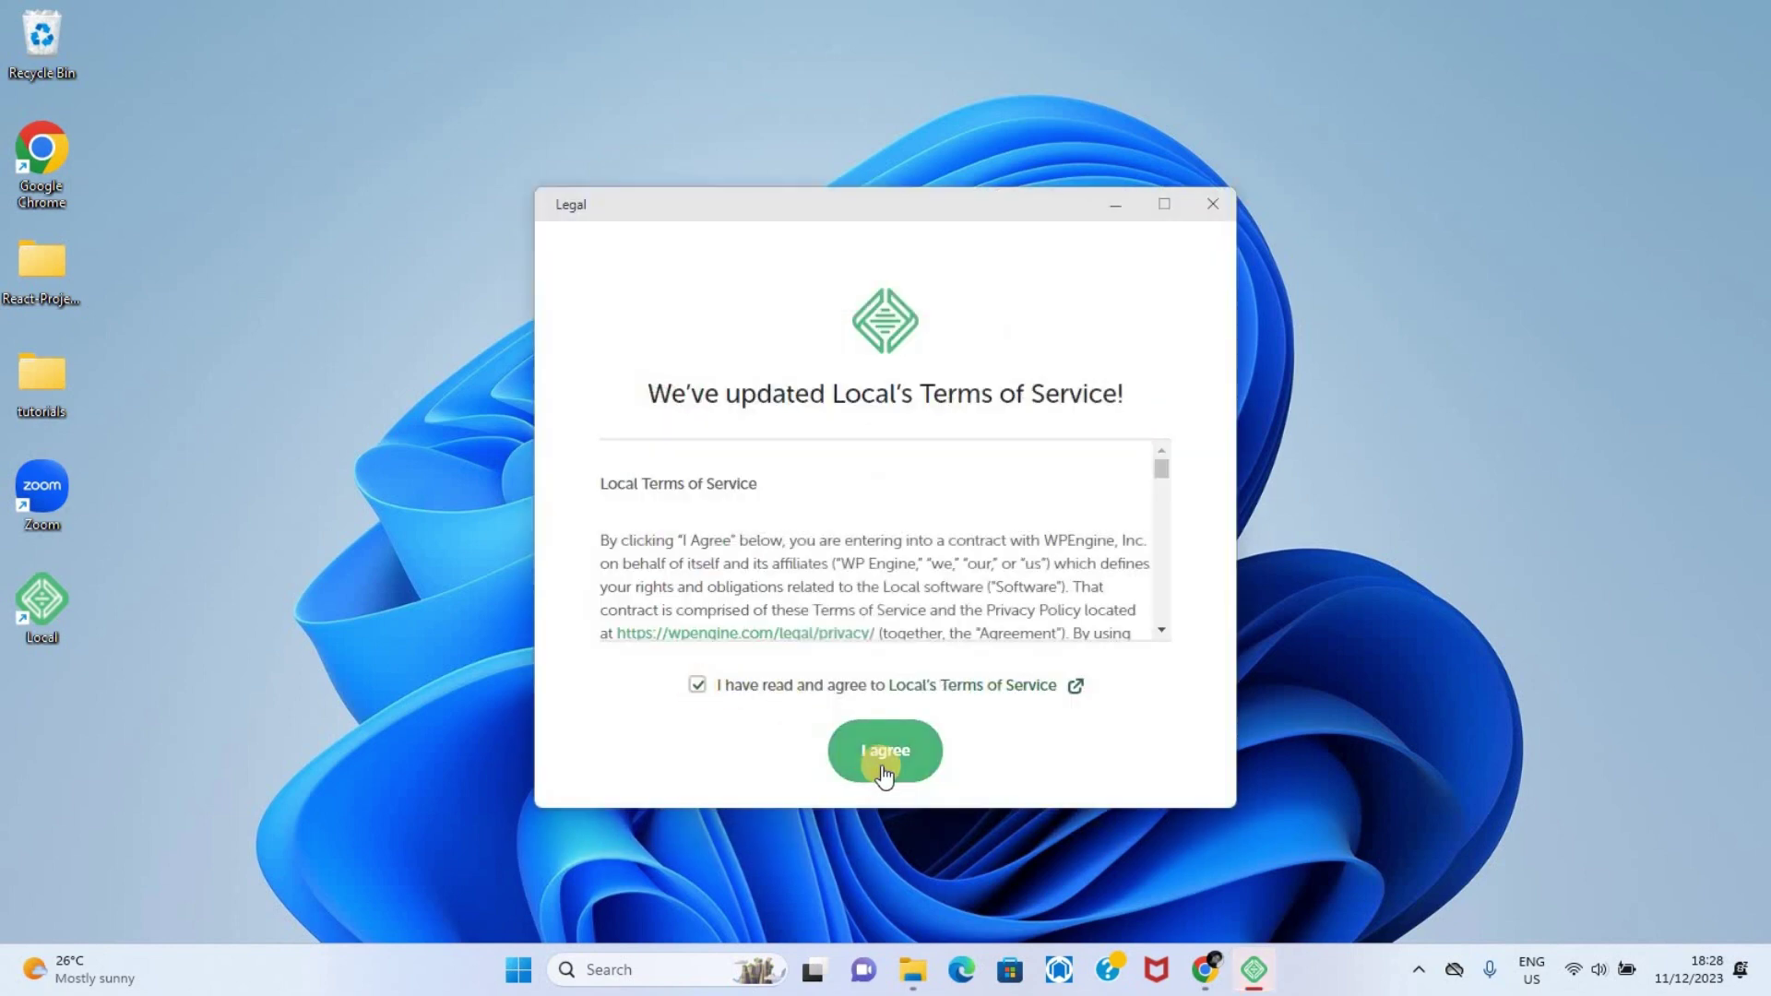
{"action": "left_click", "coordinate": [884, 773]}
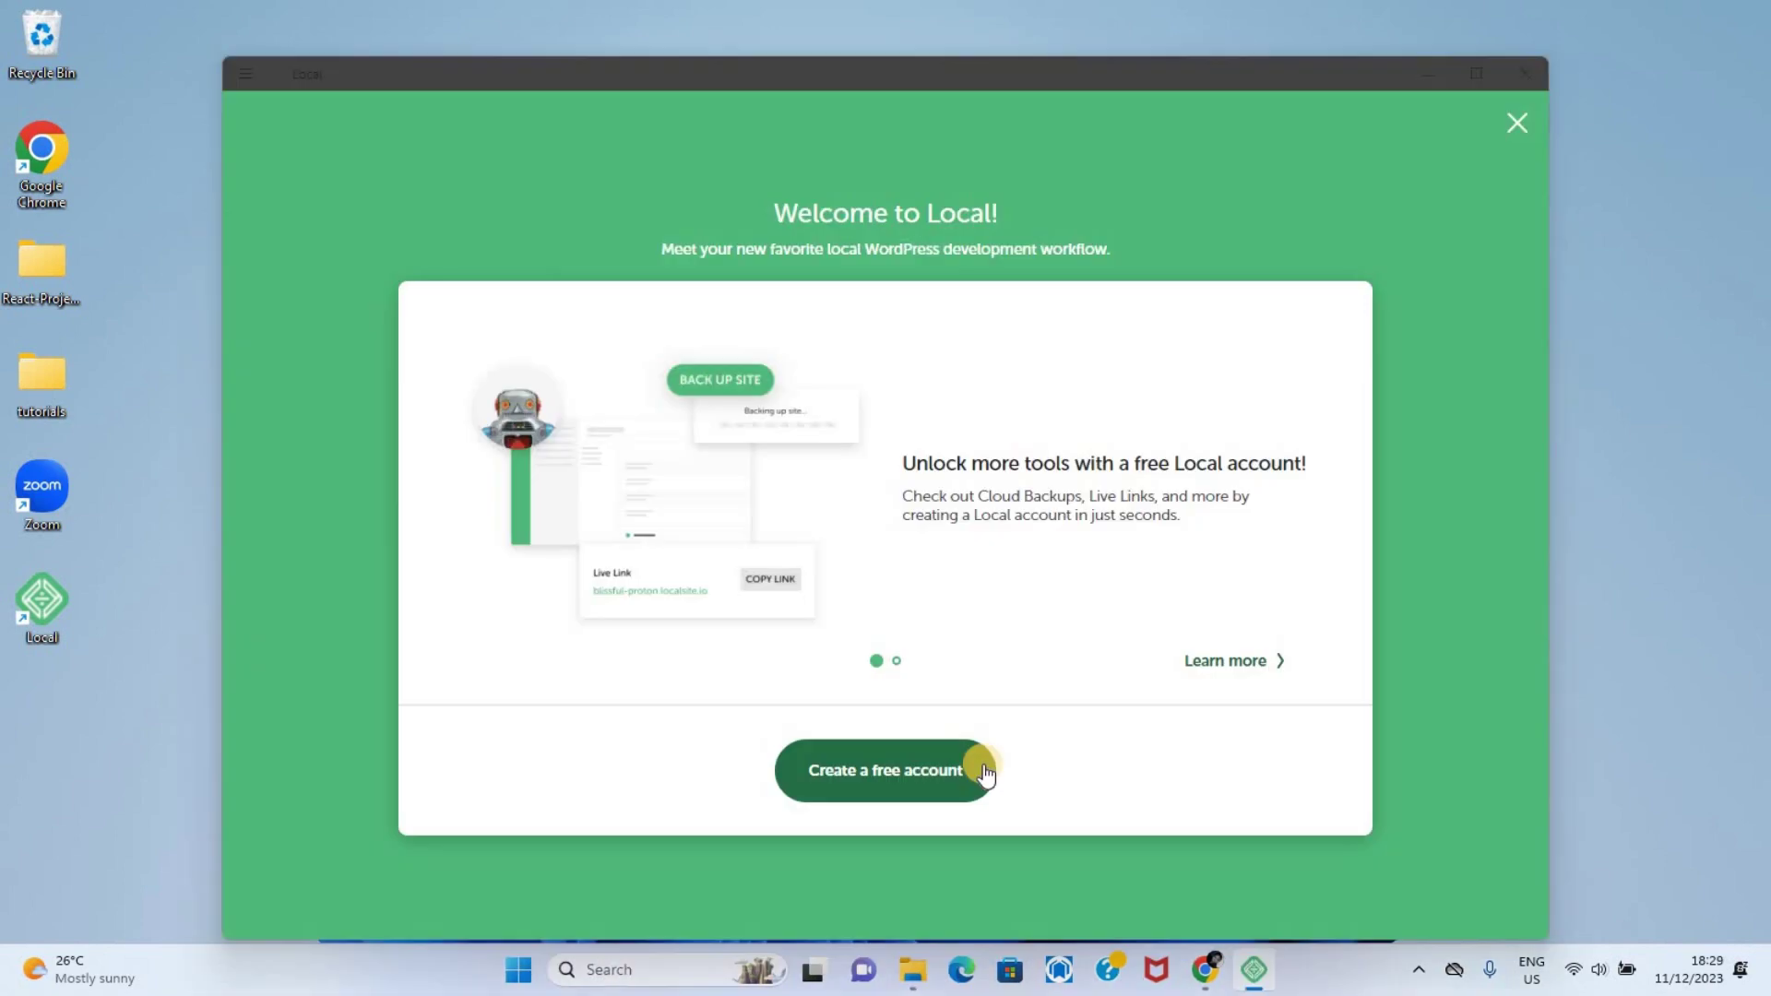
Dismiss the welcome and error-reports prompts and choose to create a new site
{"action": "left_click", "coordinate": [923, 772]}
{"action": "left_click", "coordinate": [891, 742]}
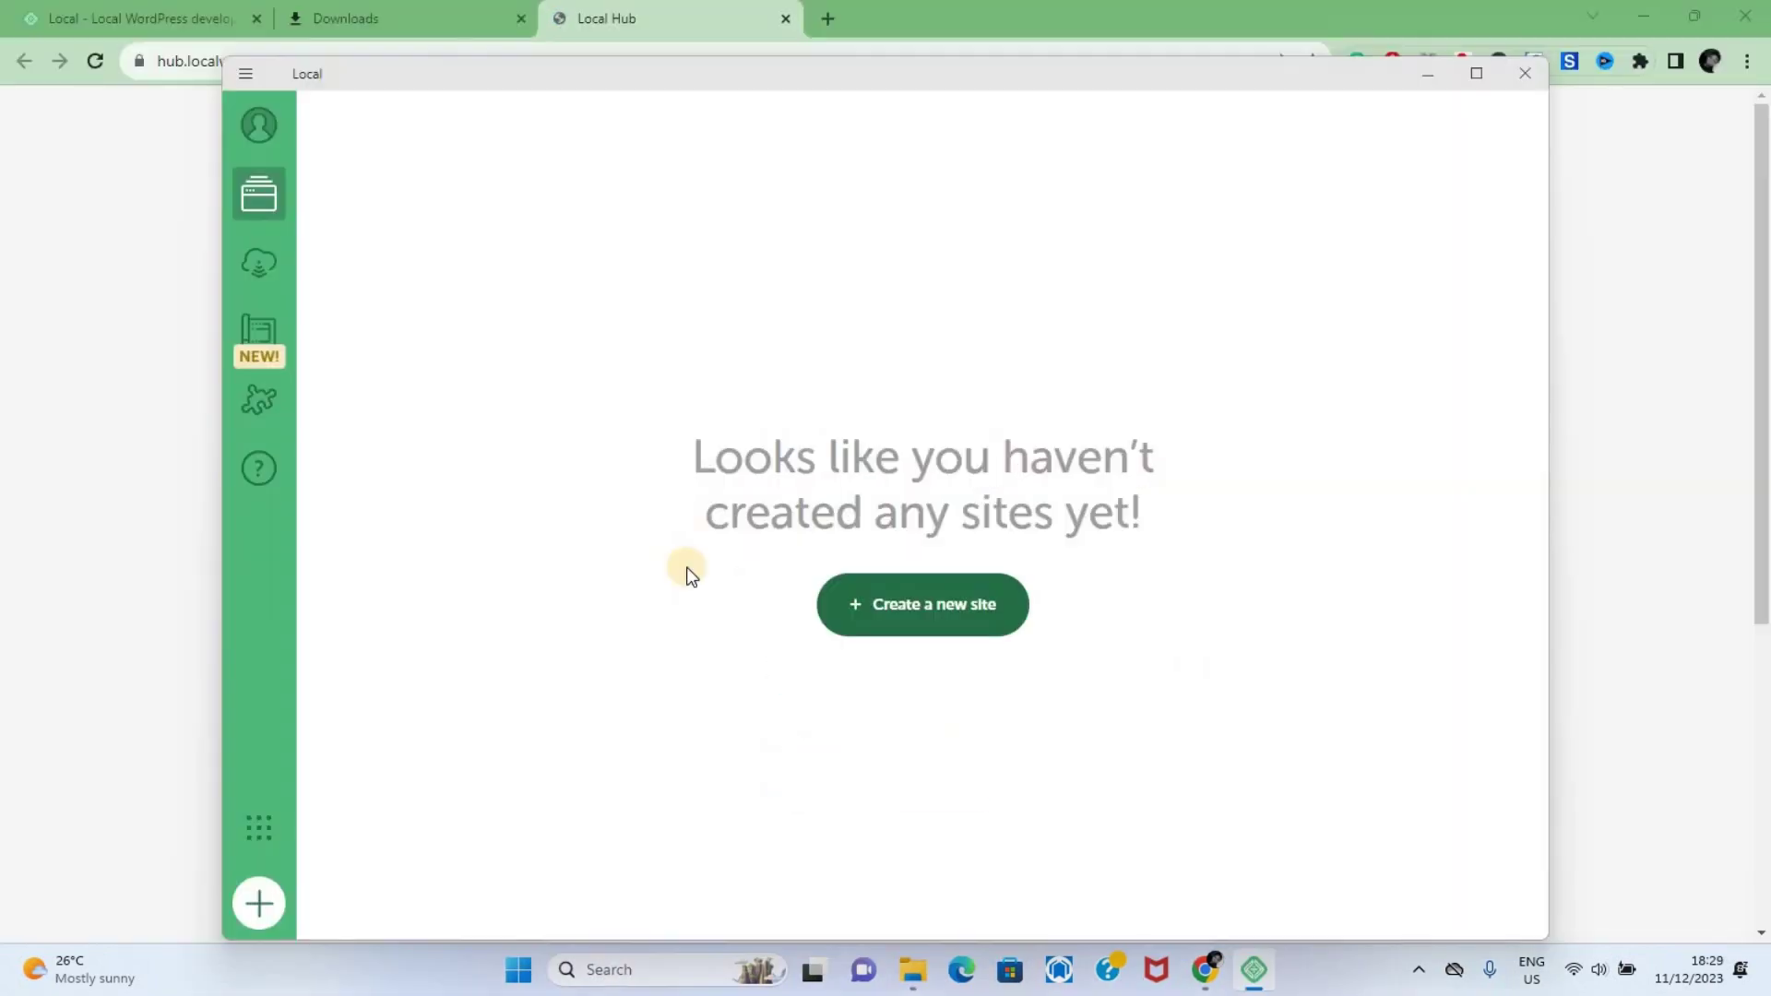
{"action": "left_click", "coordinate": [916, 606]}
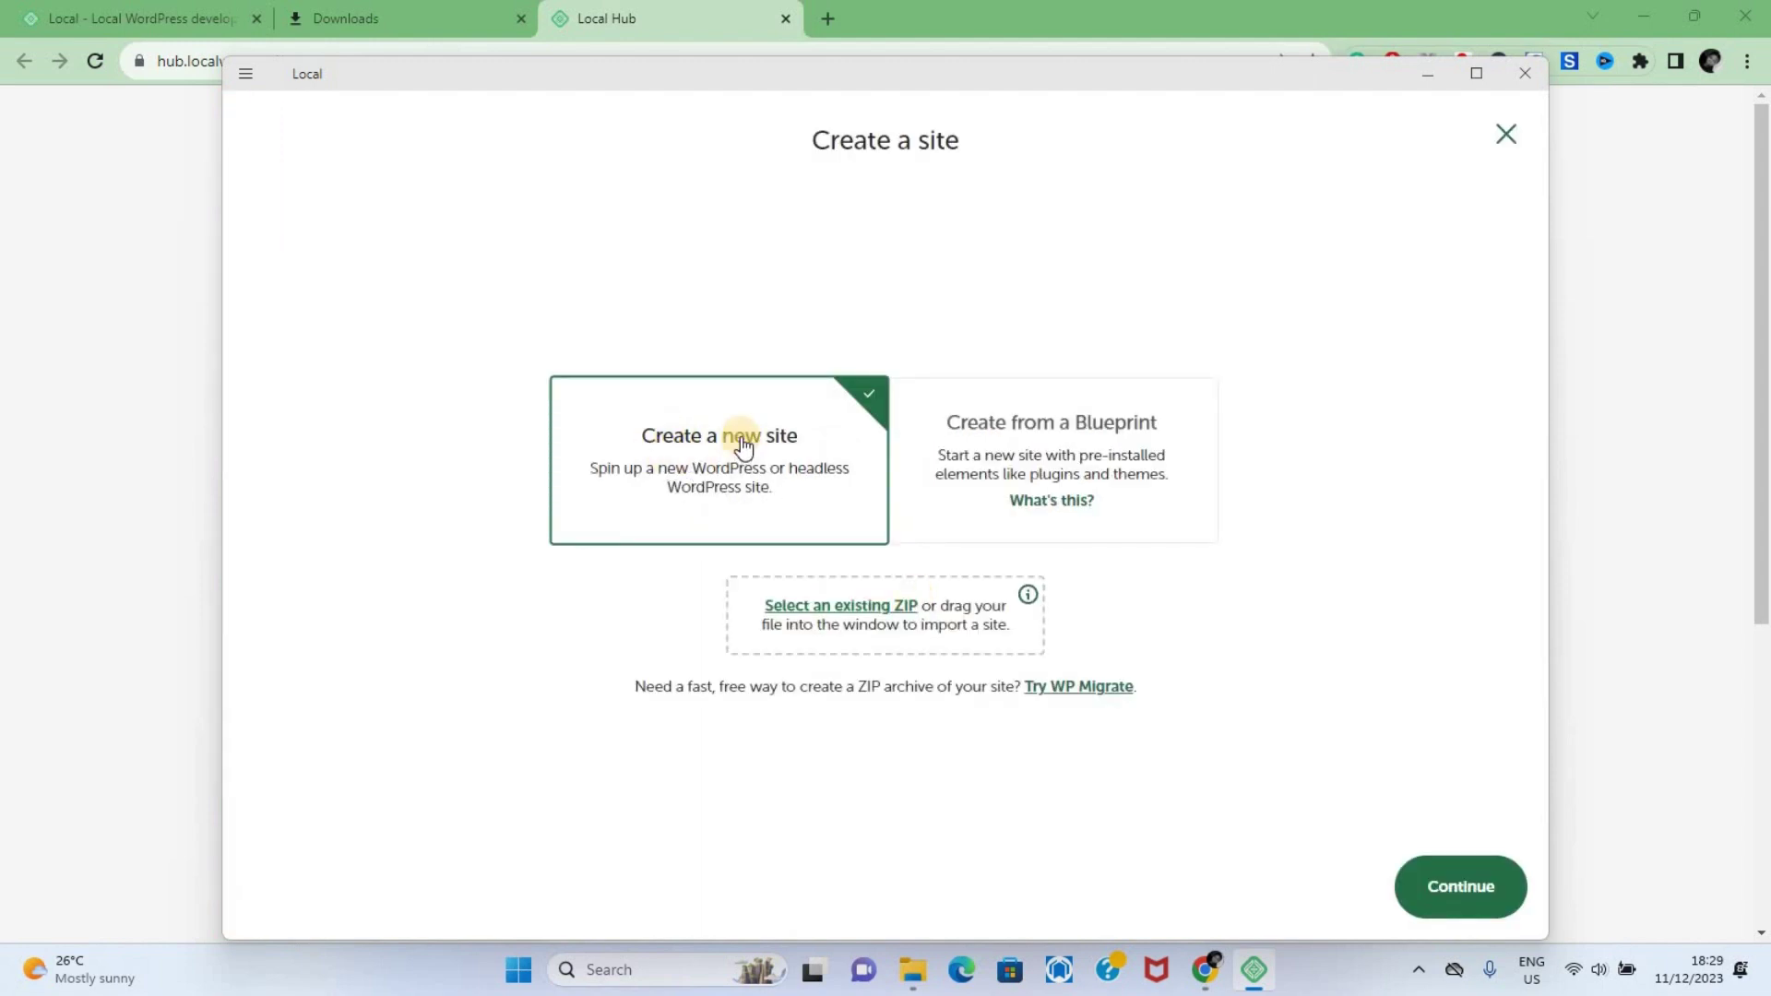
Name the new site 'fanny's foods', confirm its fannys-foods.local domain, and continue
{"action": "left_click", "coordinate": [1447, 887]}
{"action": "left_click", "coordinate": [989, 472]}
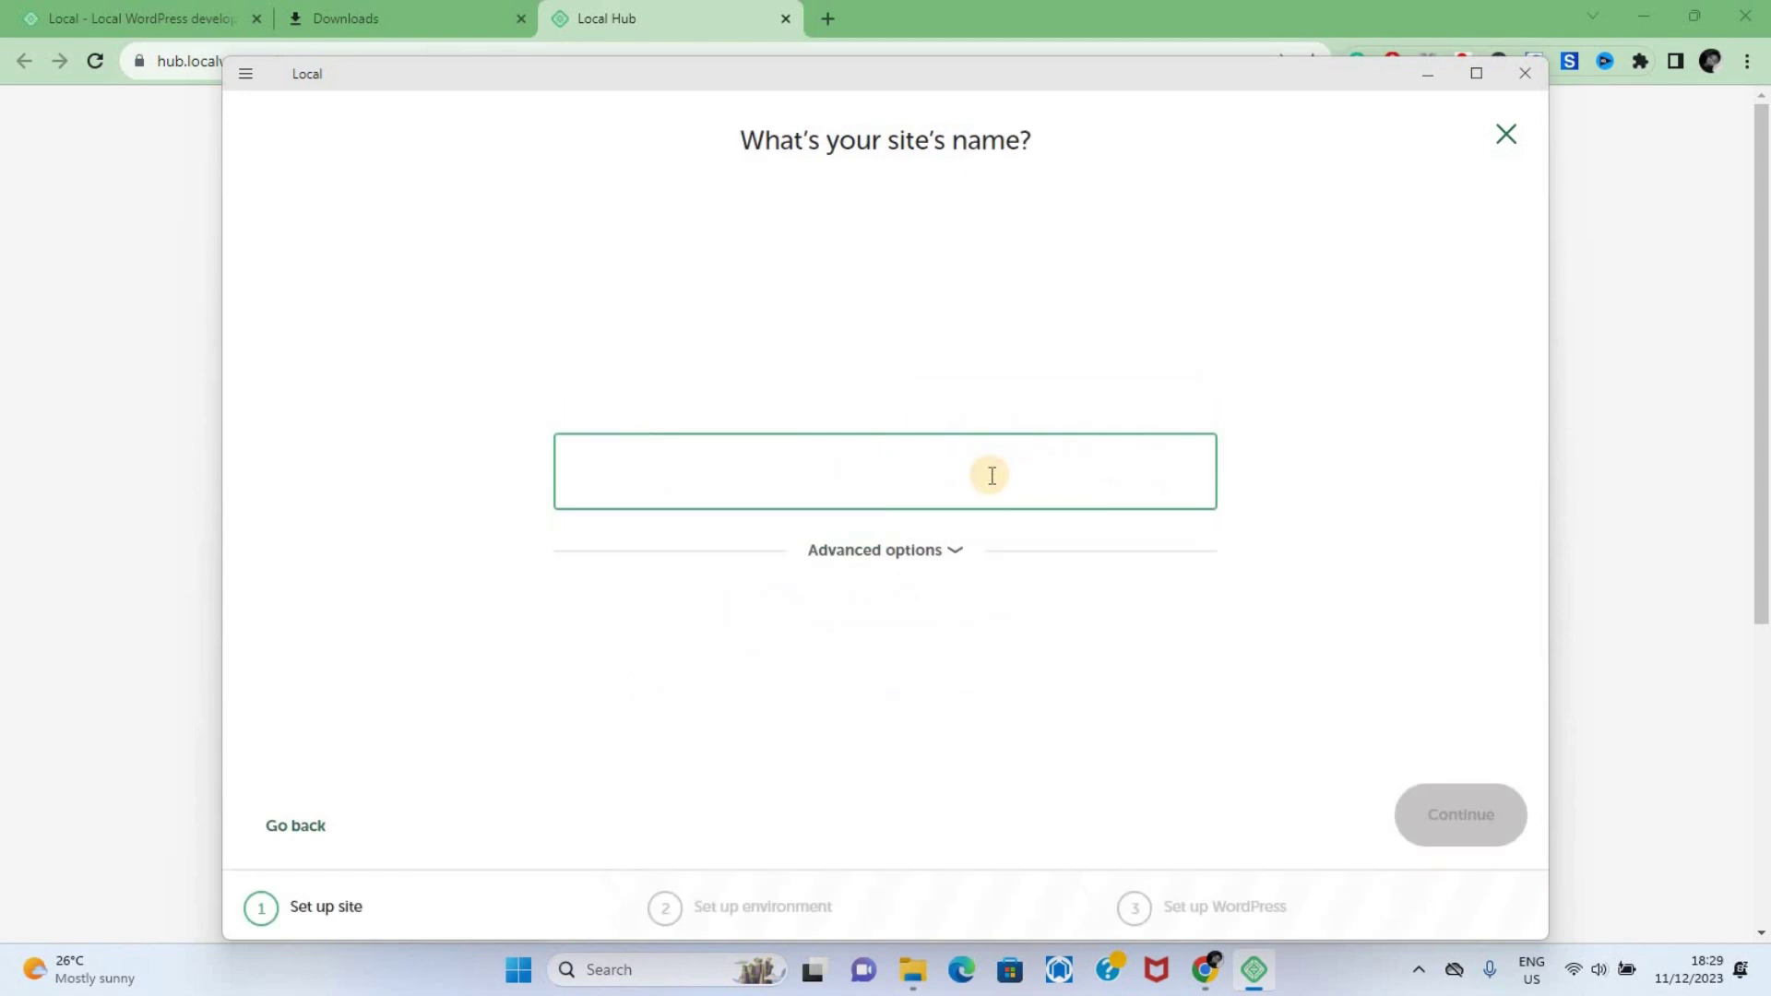
{"action": "type", "text": "fanny"}
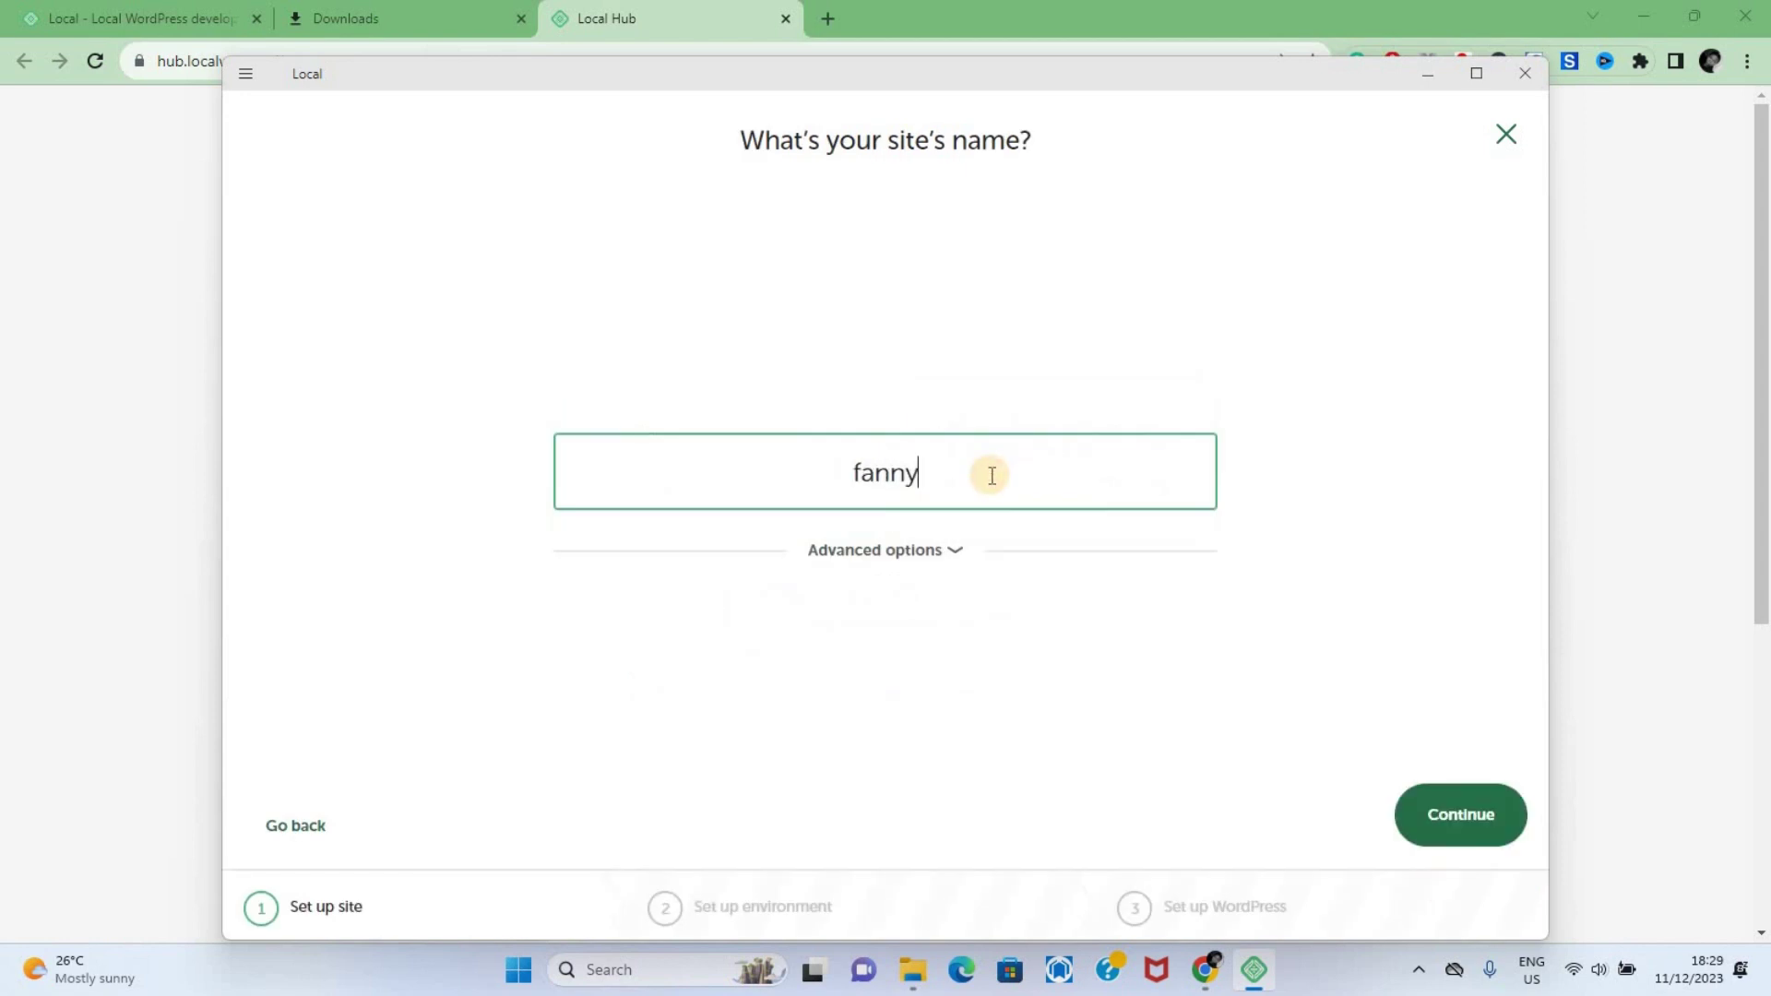
{"action": "type", "text": "'s foods"}
{"action": "left_click", "coordinate": [956, 551]}
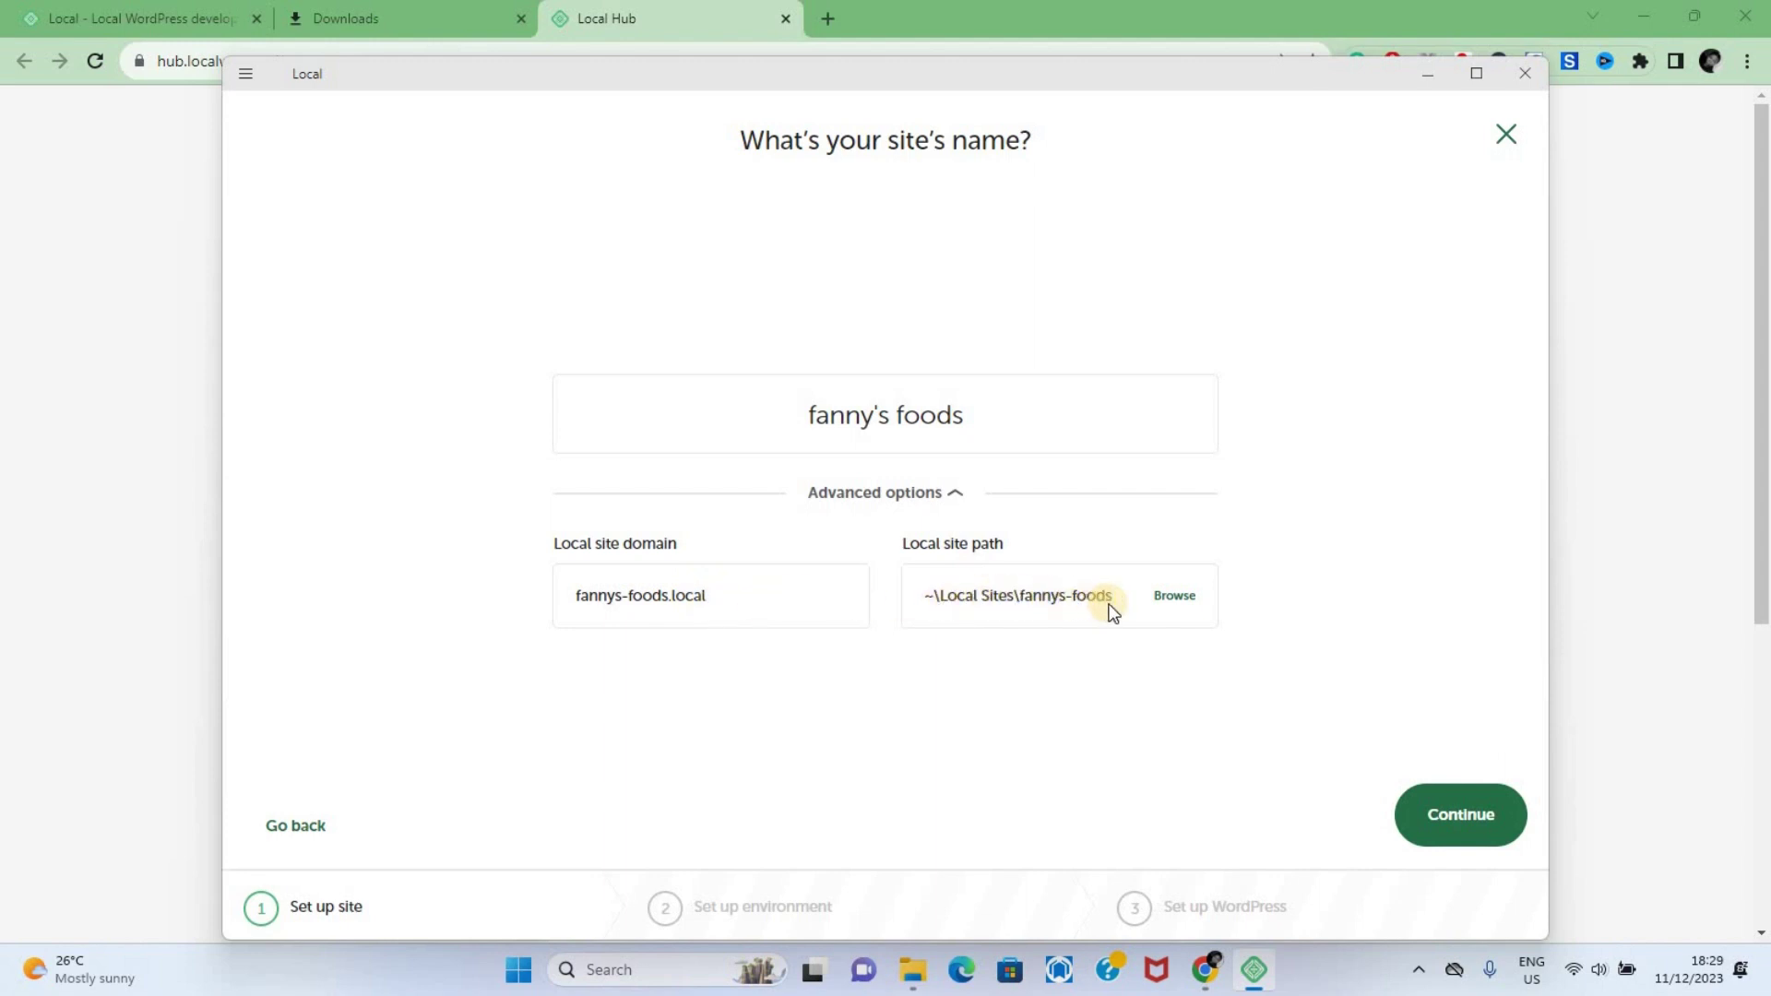
{"action": "left_click", "coordinate": [1455, 816]}
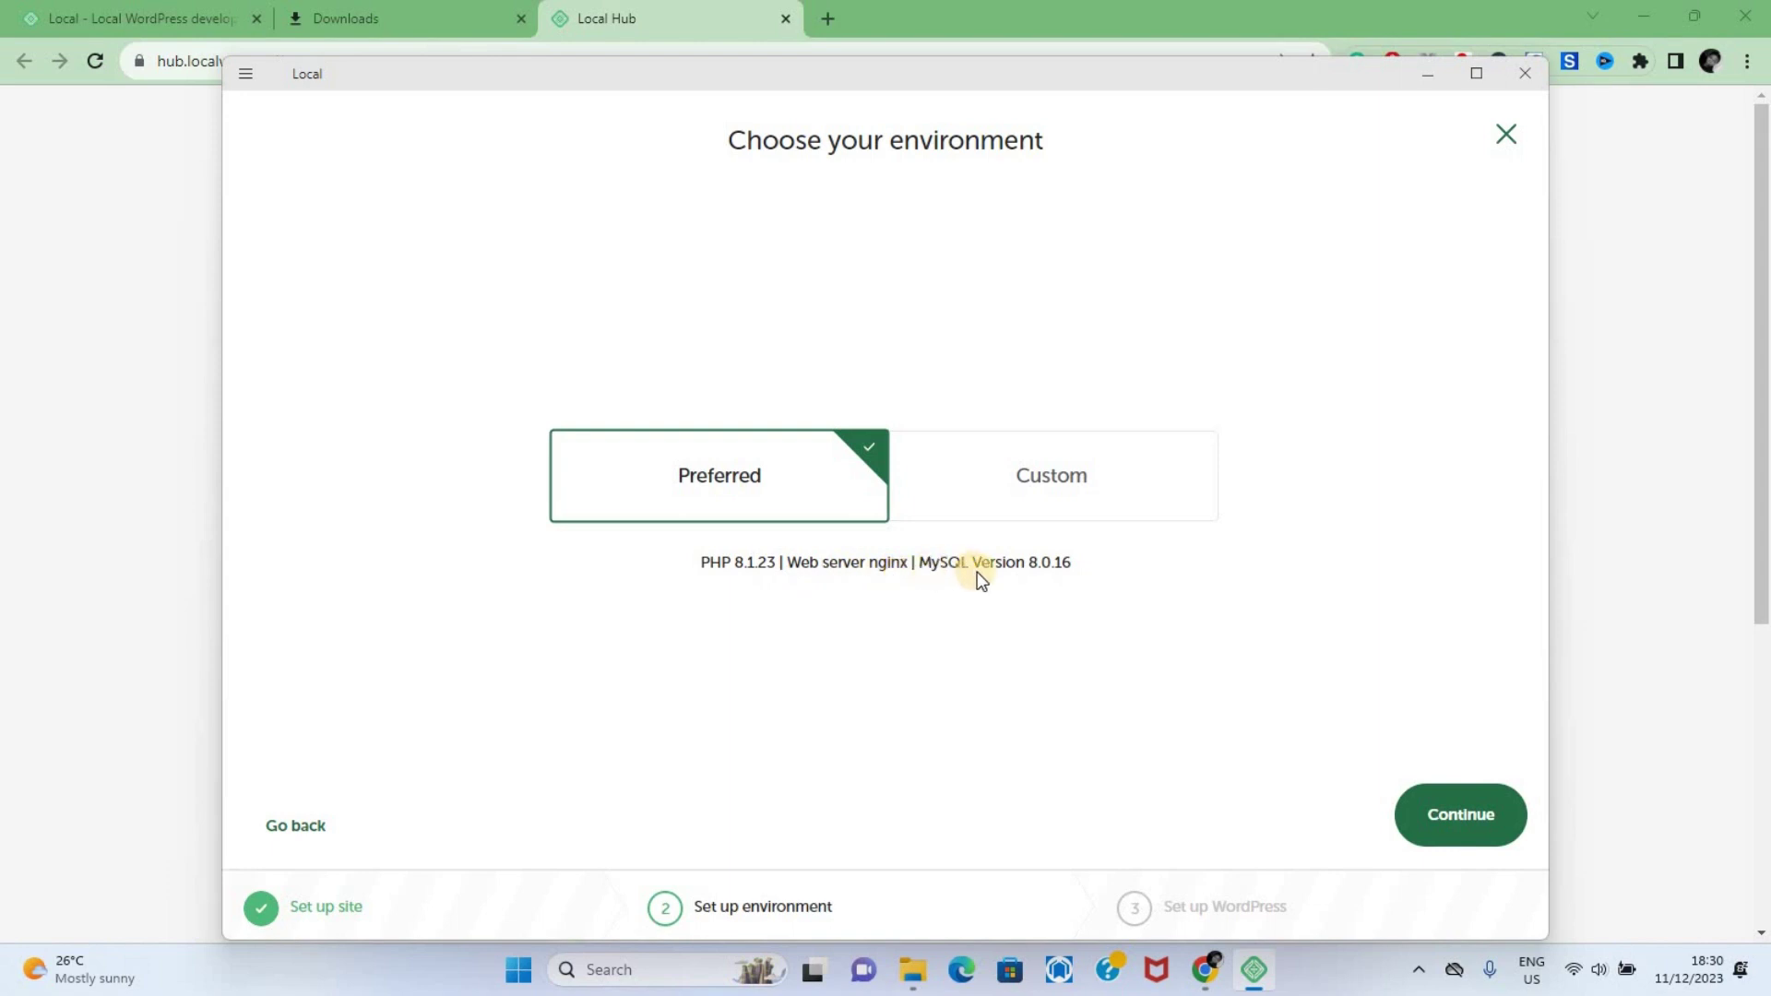
Keep the Preferred environment, set username admin and a password, and add the site without Multisite
{"action": "left_click", "coordinate": [1449, 825]}
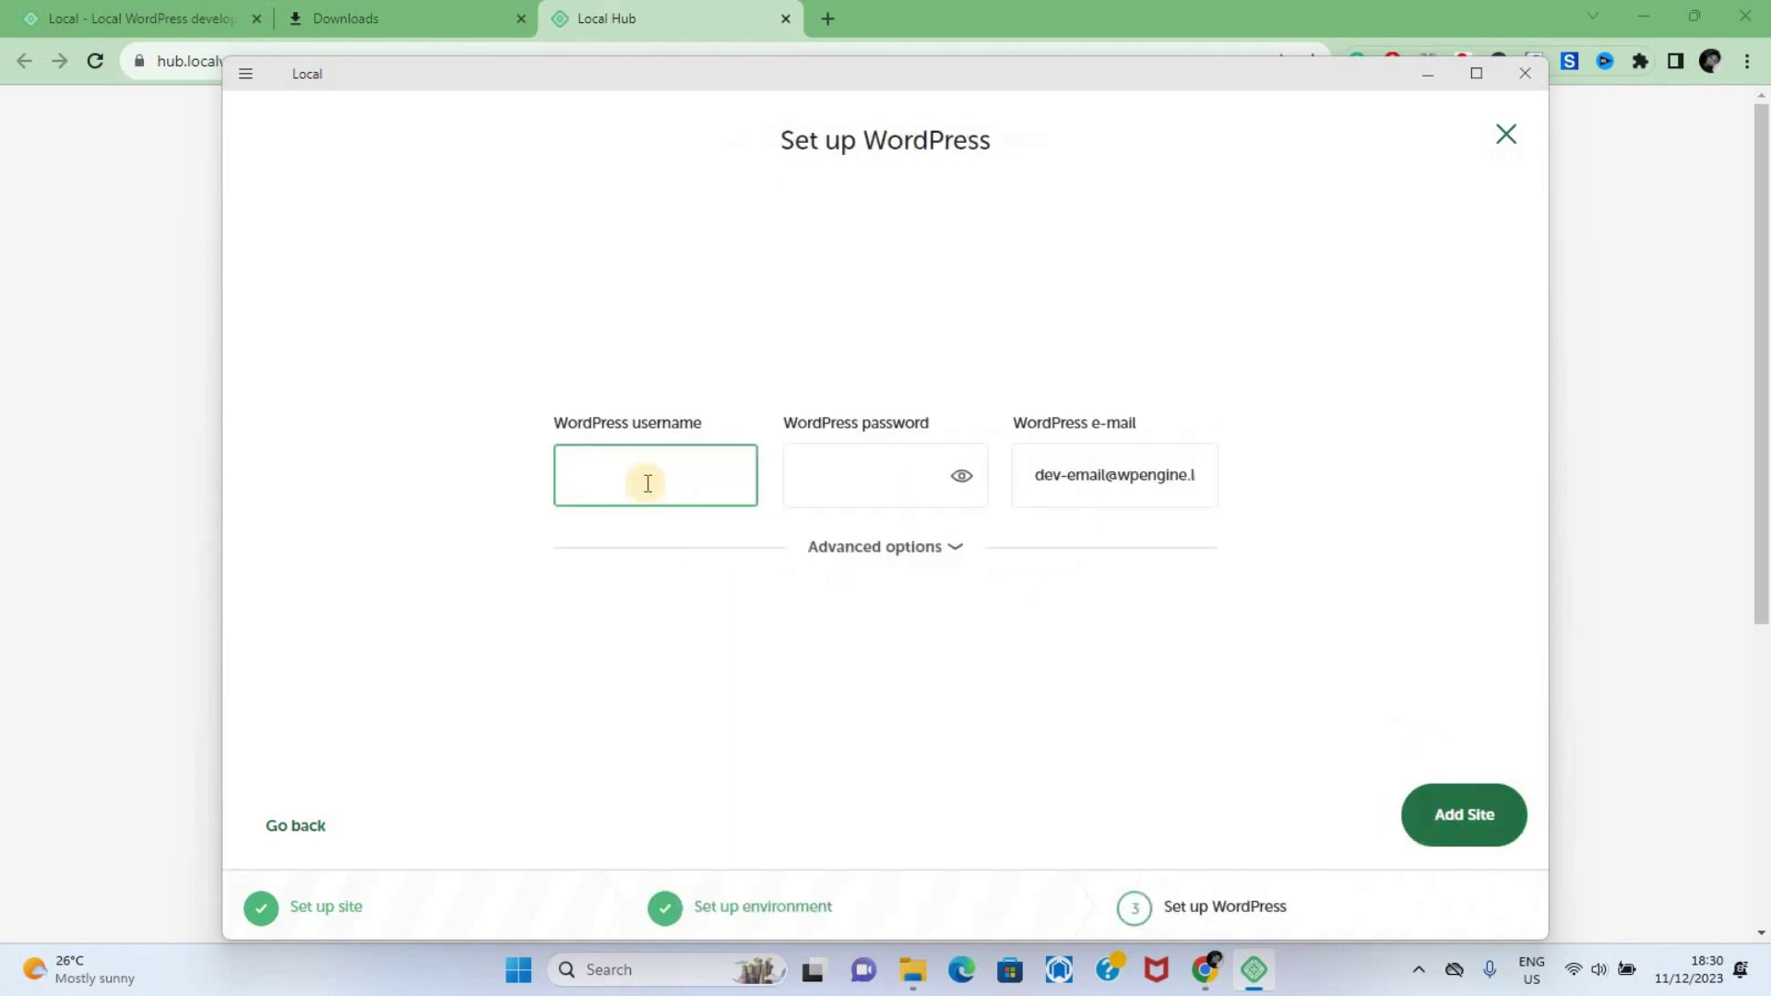
{"action": "left_click", "coordinate": [648, 483]}
{"action": "type", "text": "f"}
{"action": "key", "text": "BackSpace"}
{"action": "type", "text": "admin"}
{"action": "left_click", "coordinate": [820, 483]}
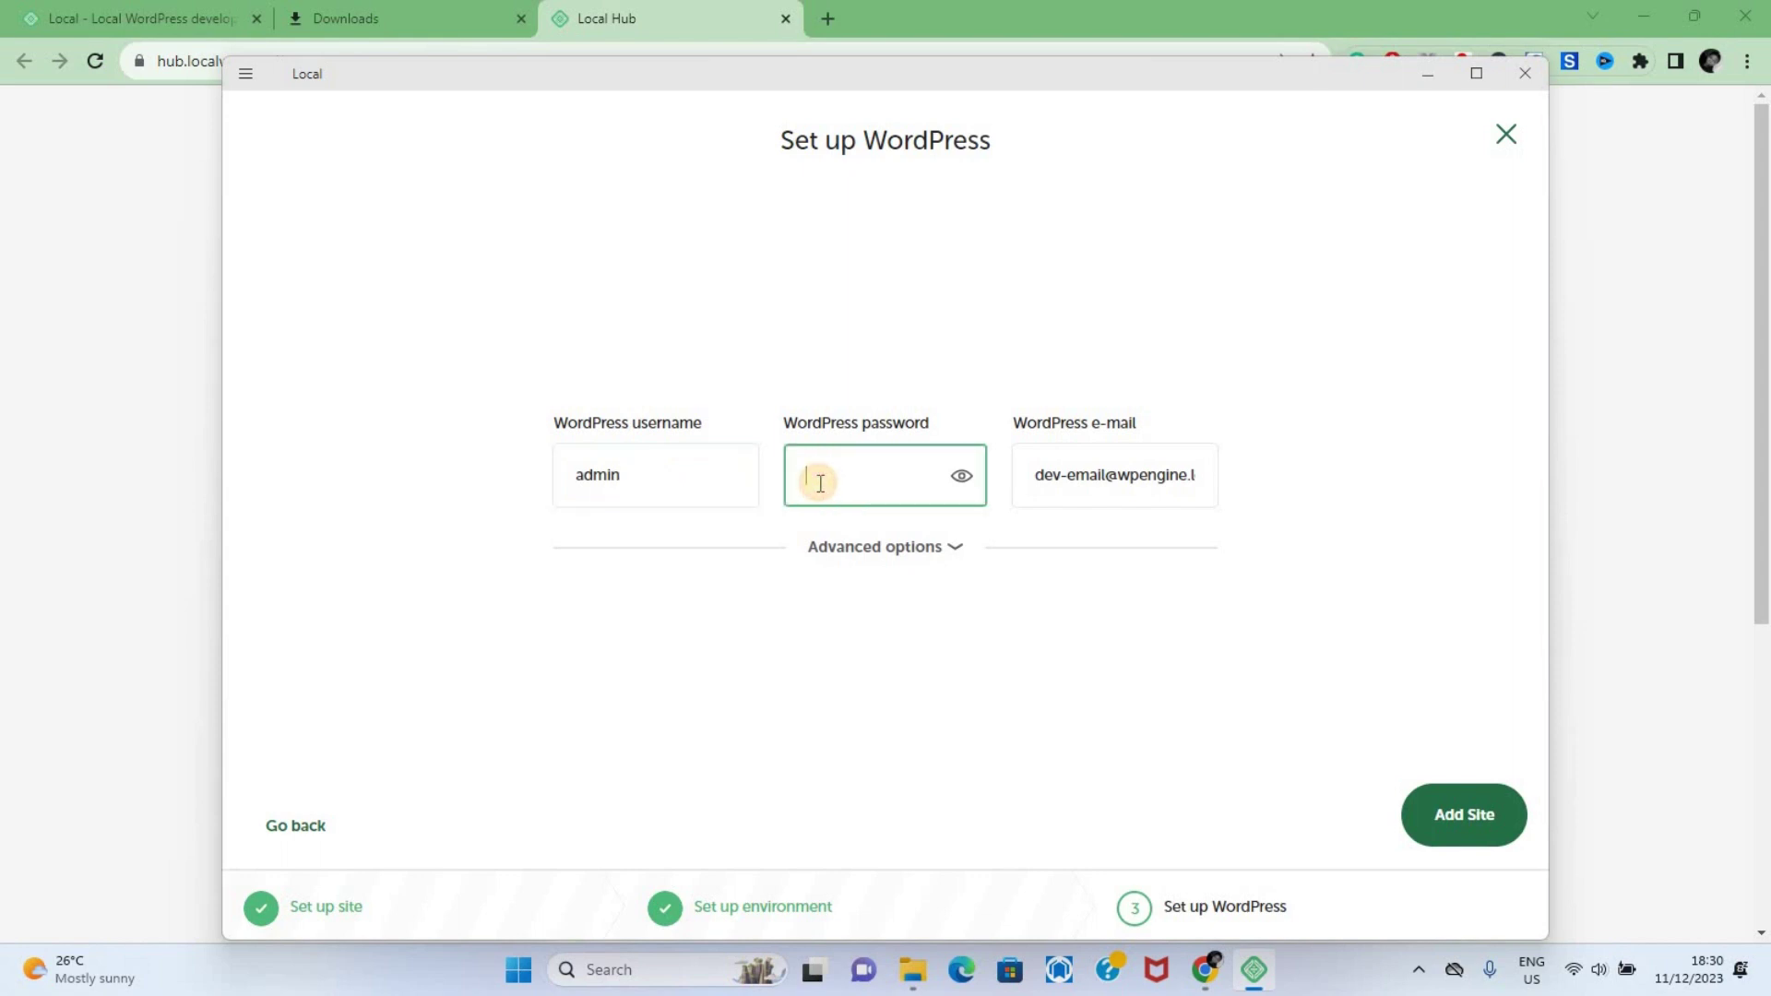
{"action": "left_click", "coordinate": [950, 545]}
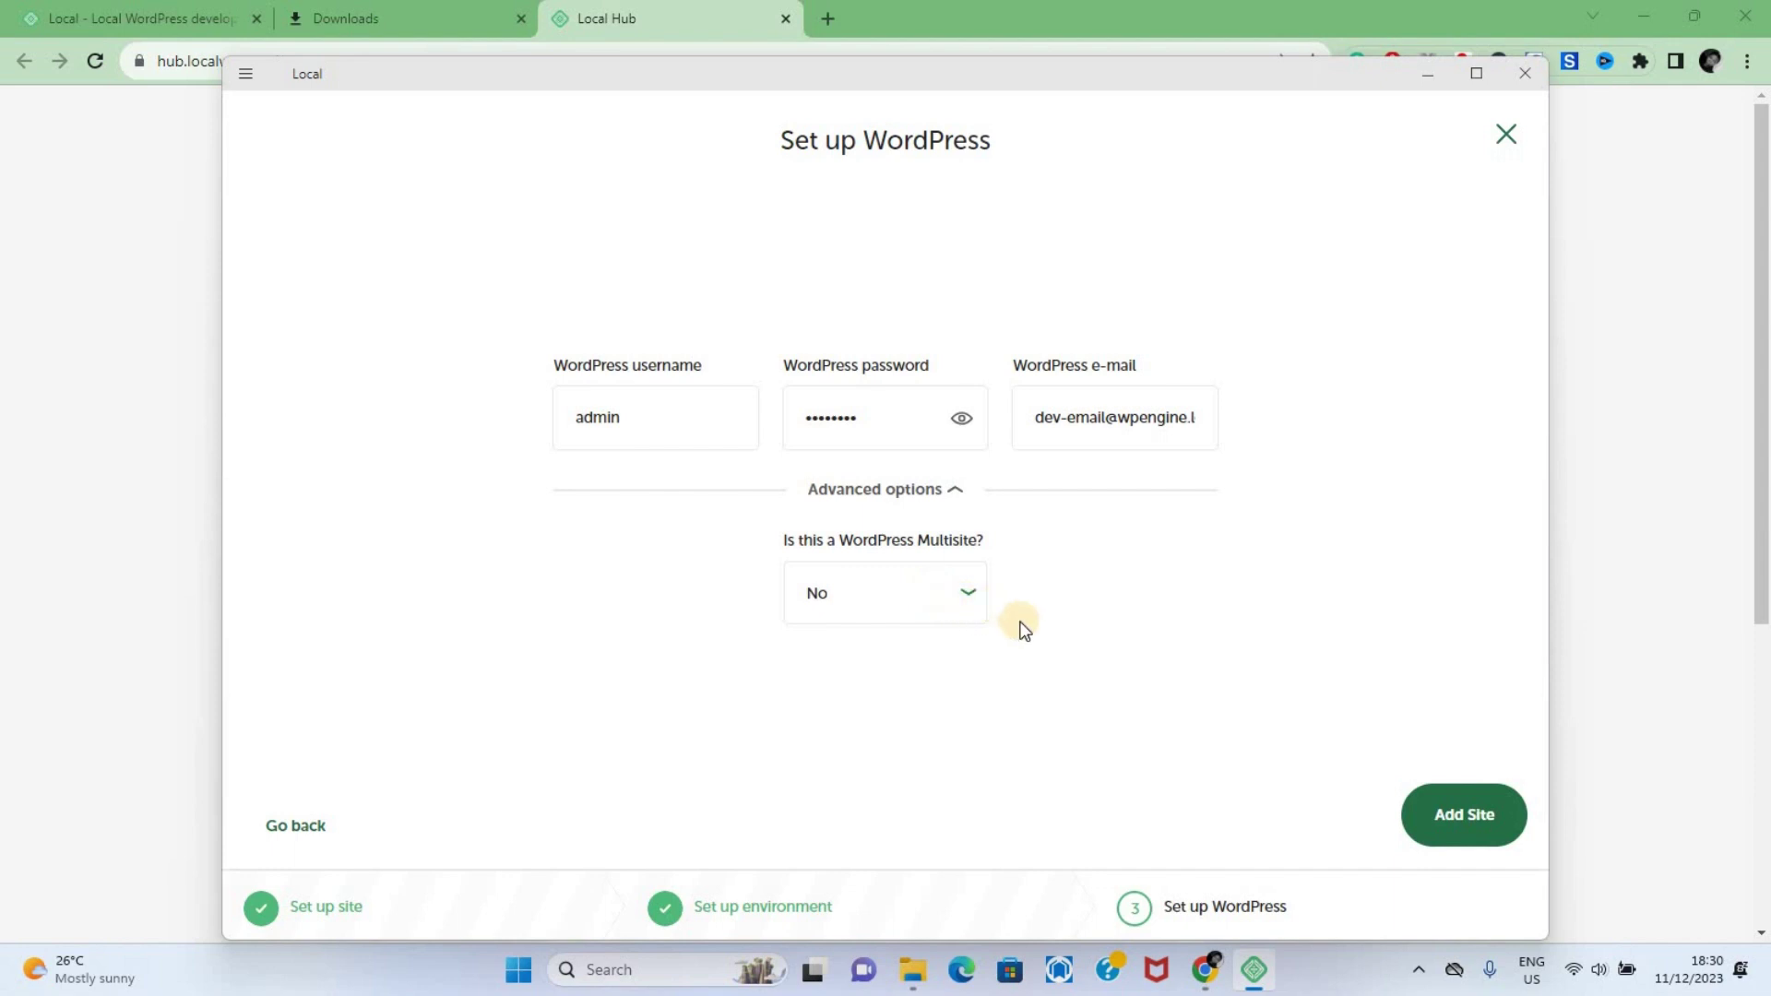
{"action": "left_click", "coordinate": [1479, 829]}
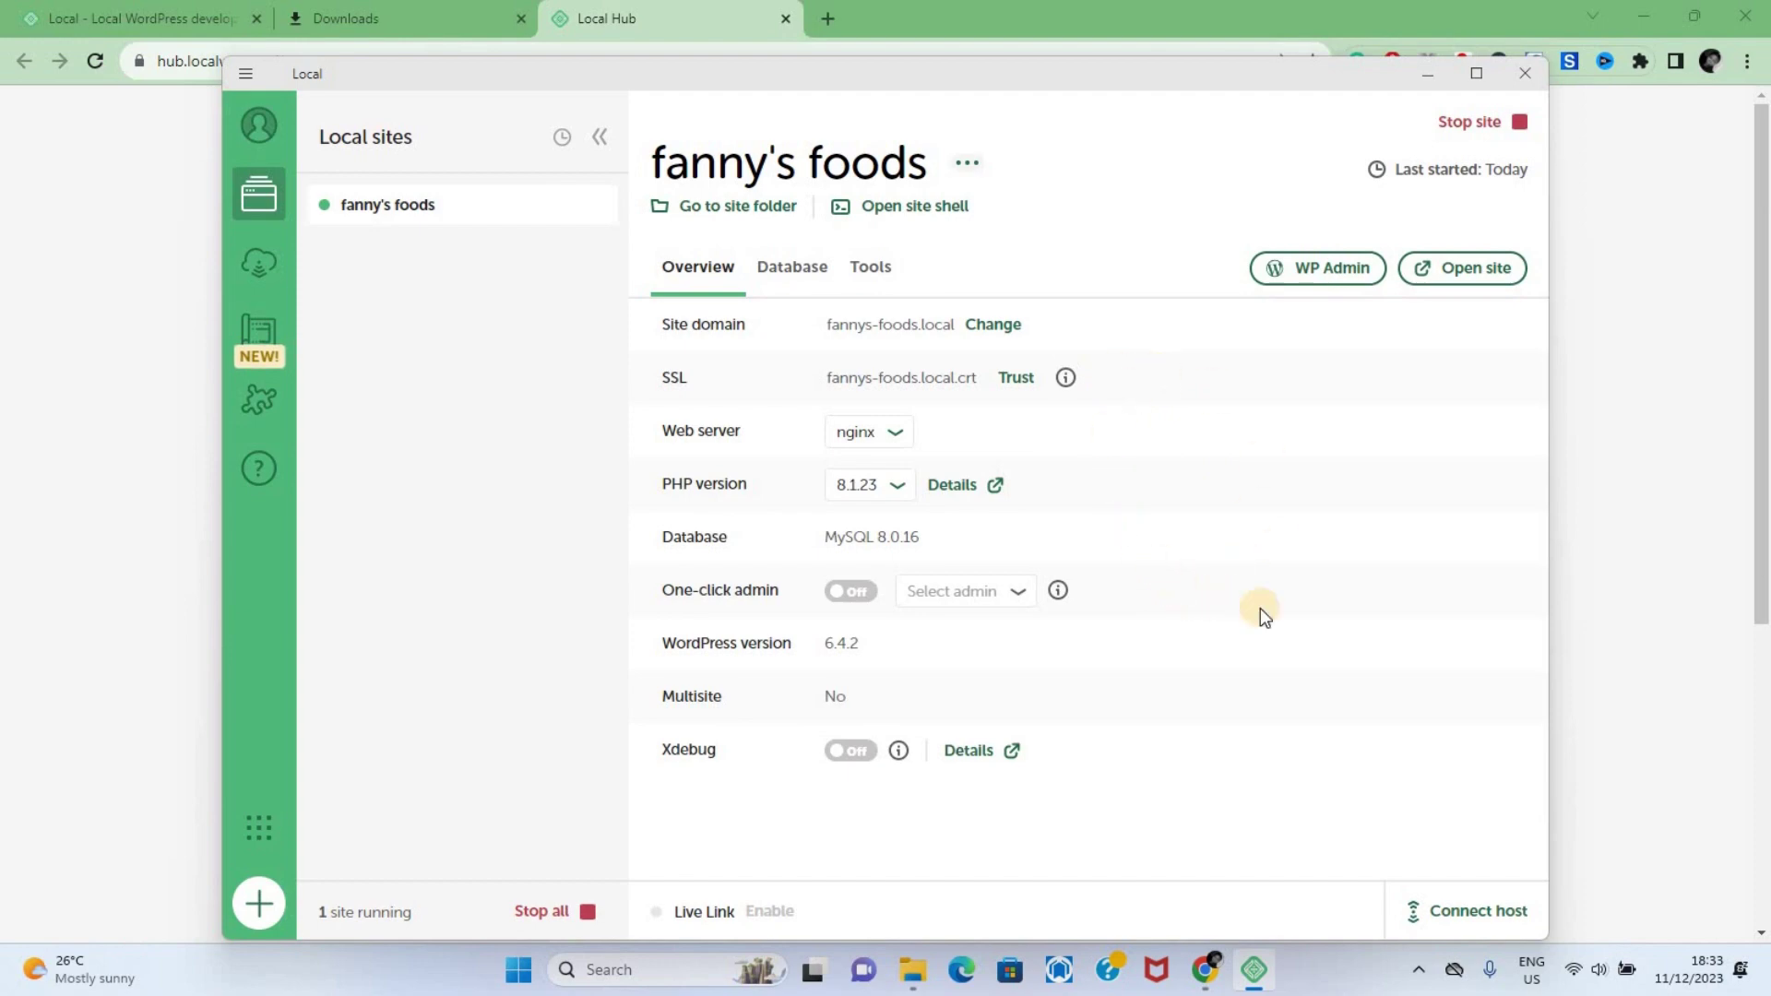
Open WP Admin for fanny's foods from its Local overview
{"action": "left_click", "coordinate": [1296, 273]}
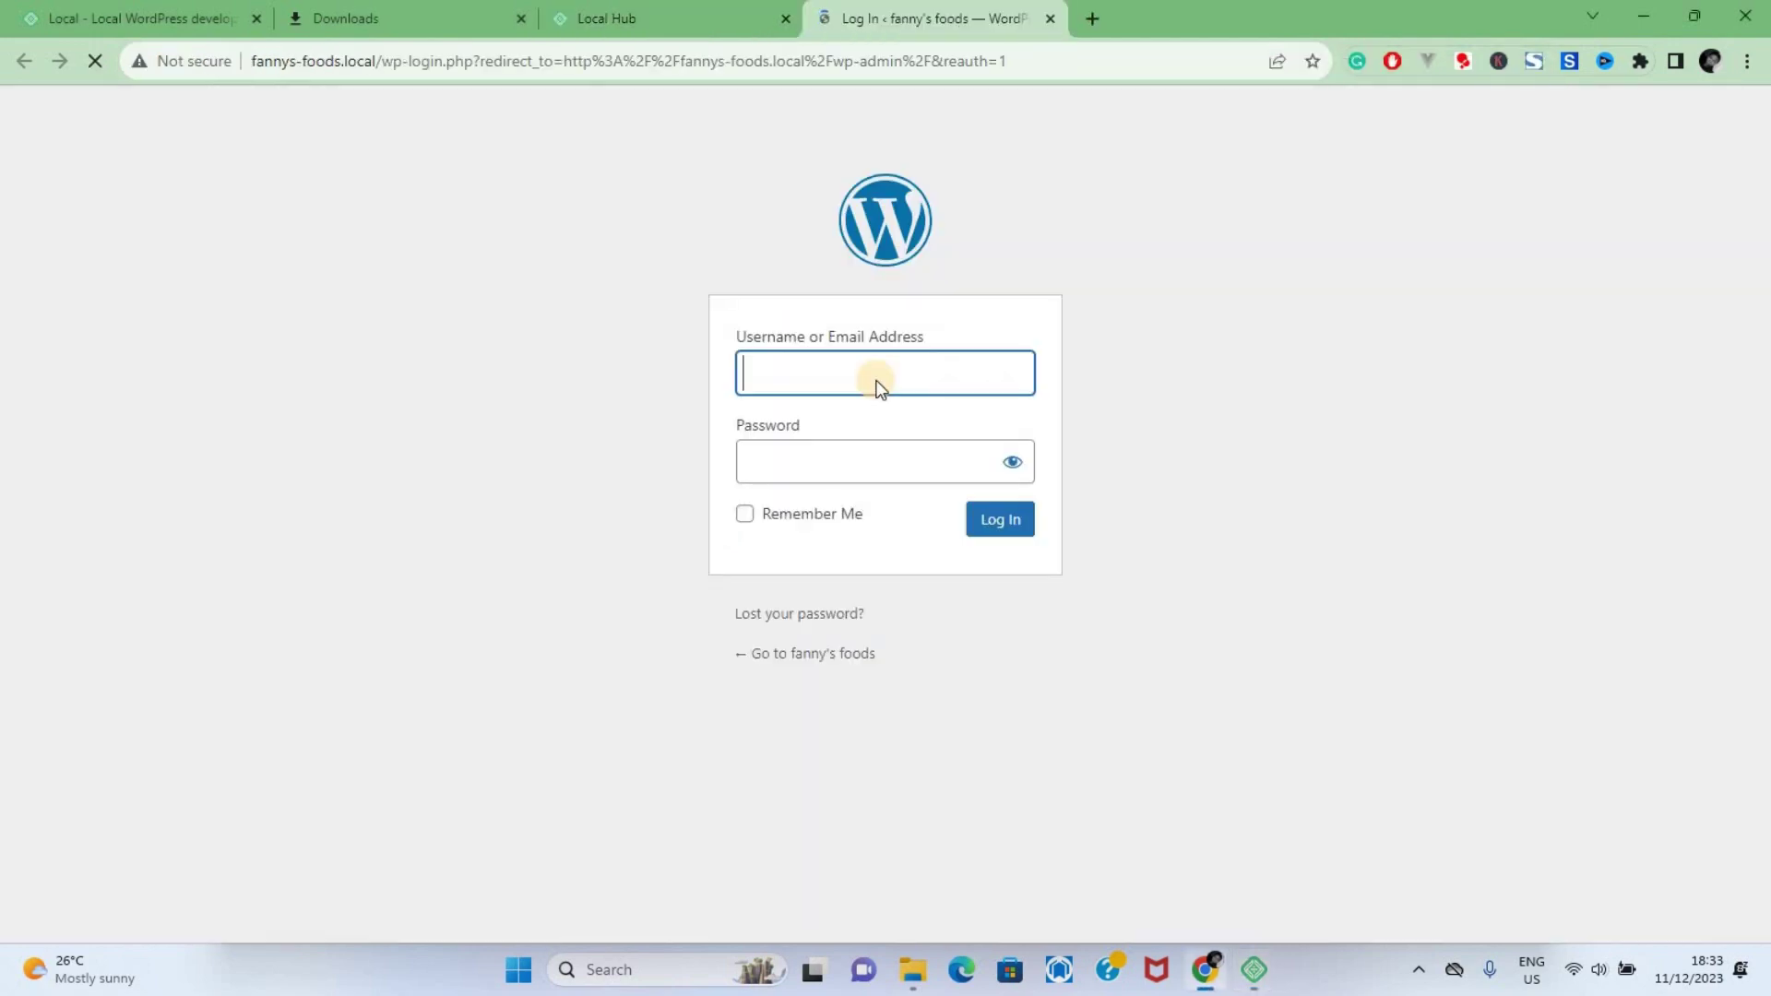
Log in to WordPress as admin with the site password
{"action": "left_click", "coordinate": [878, 381]}
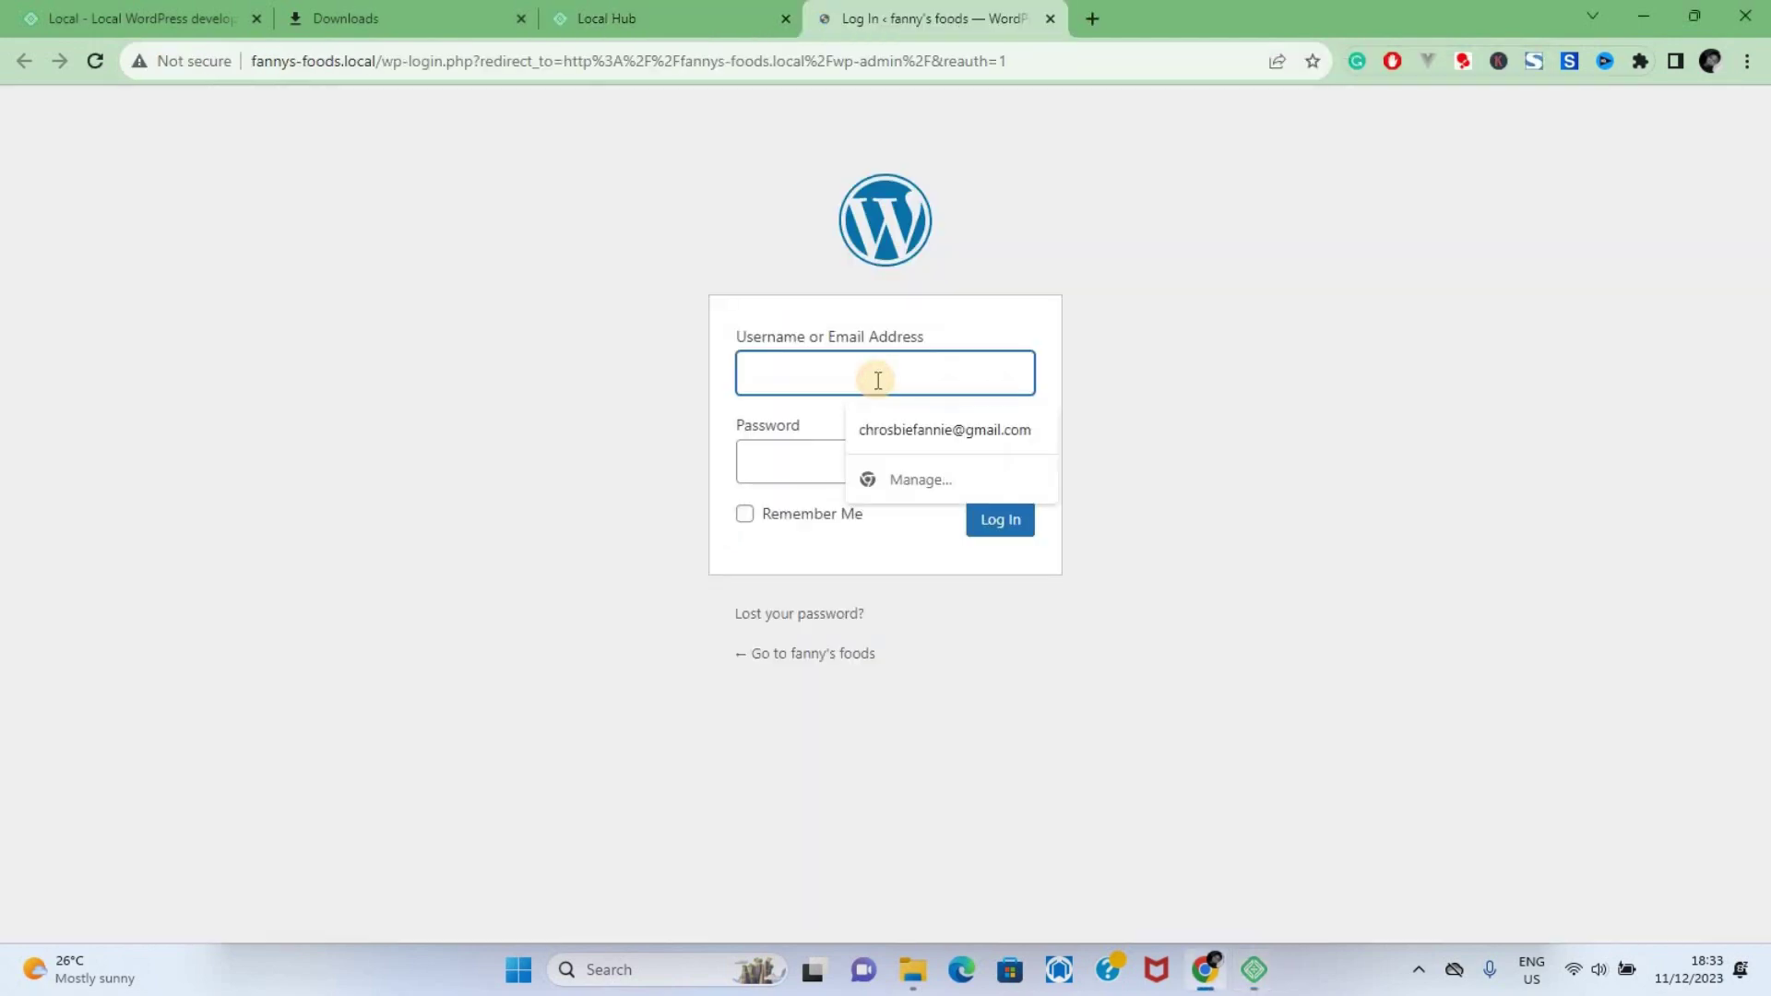
{"action": "type", "text": "admin"}
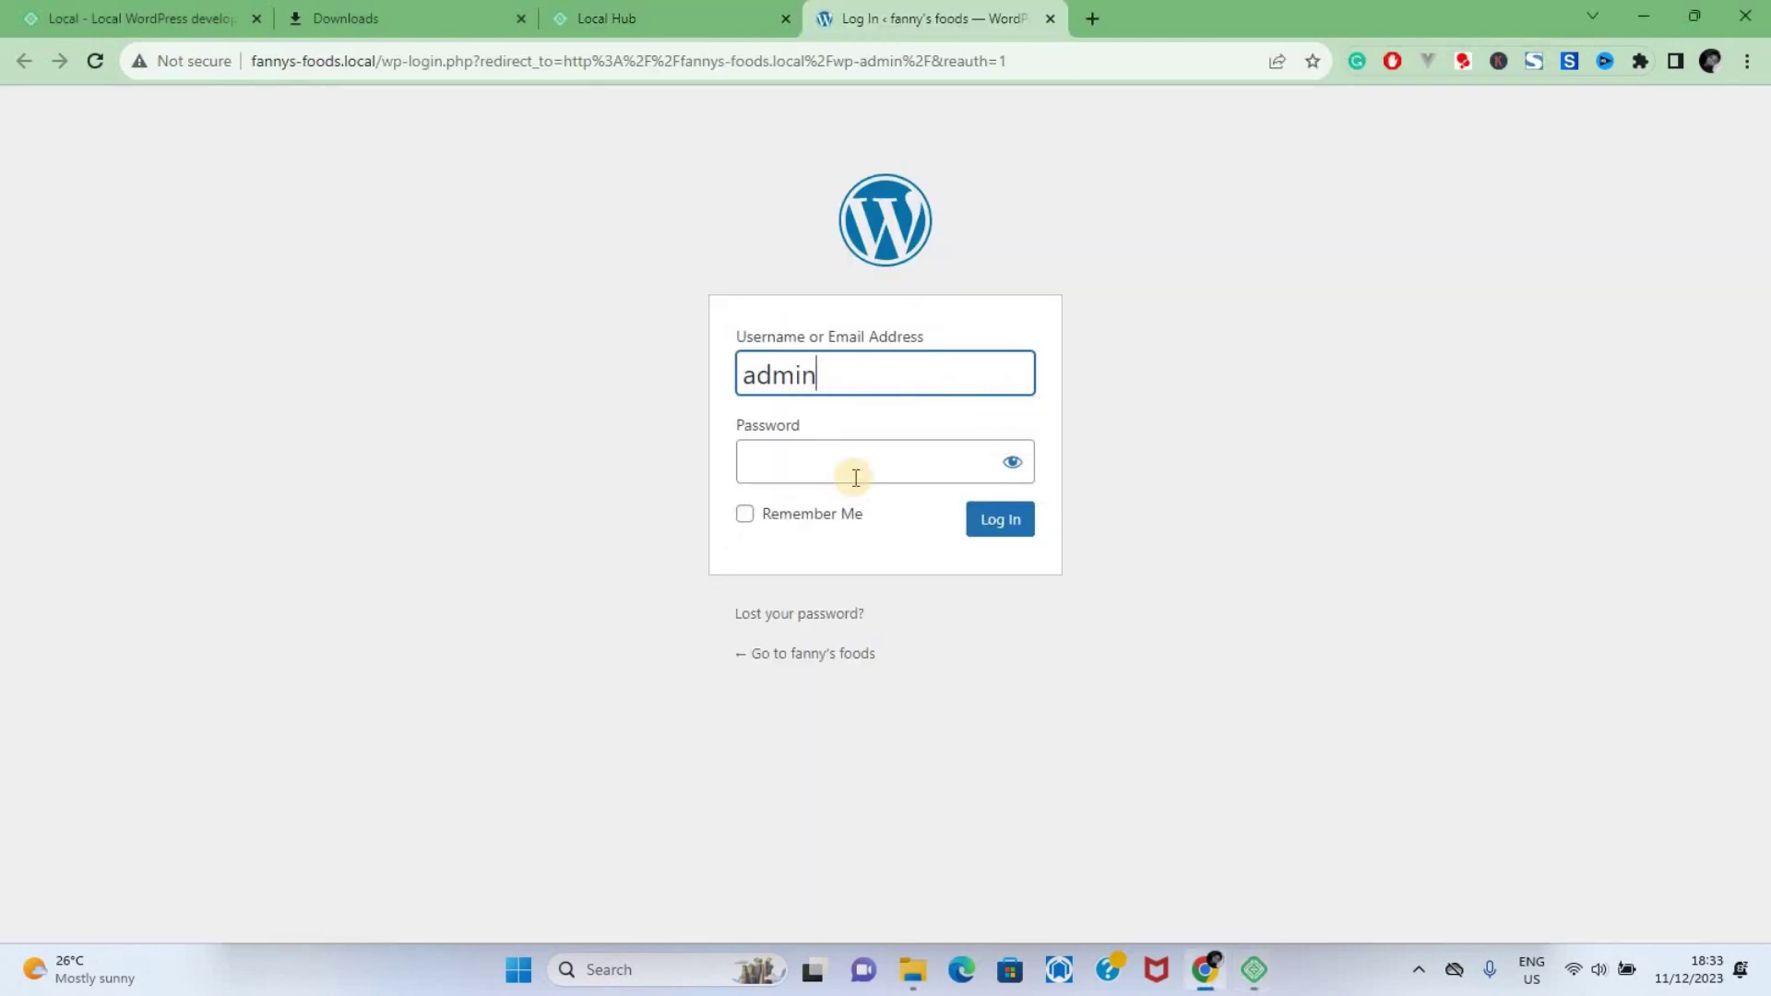
{"action": "left_click", "coordinate": [856, 477]}
{"action": "type", "text": "••••••••"}
{"action": "left_click", "coordinate": [1009, 526]}
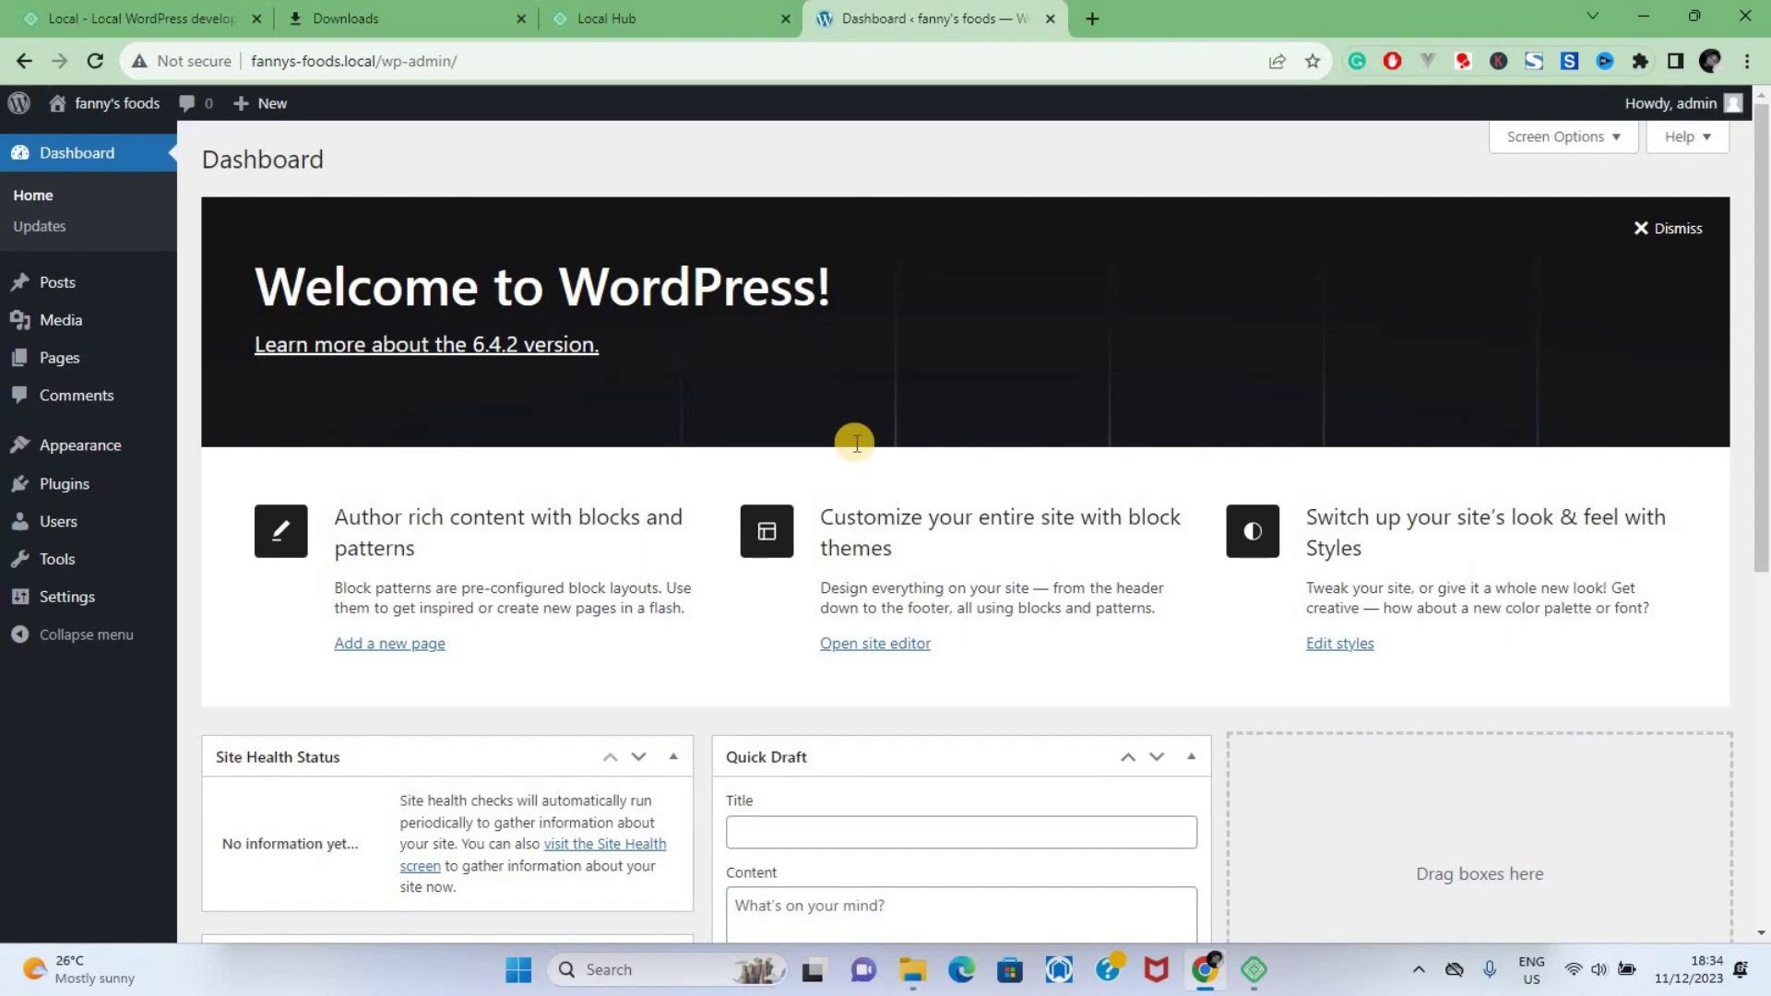
Browse the fanny's foods Dashboard and its Welcome to WordPress panel
{"action": "scroll", "coordinate": [856, 443], "scroll_direction": "down", "scroll_amount": 2}
{"action": "scroll", "coordinate": [856, 444], "scroll_direction": "up", "scroll_amount": 2}
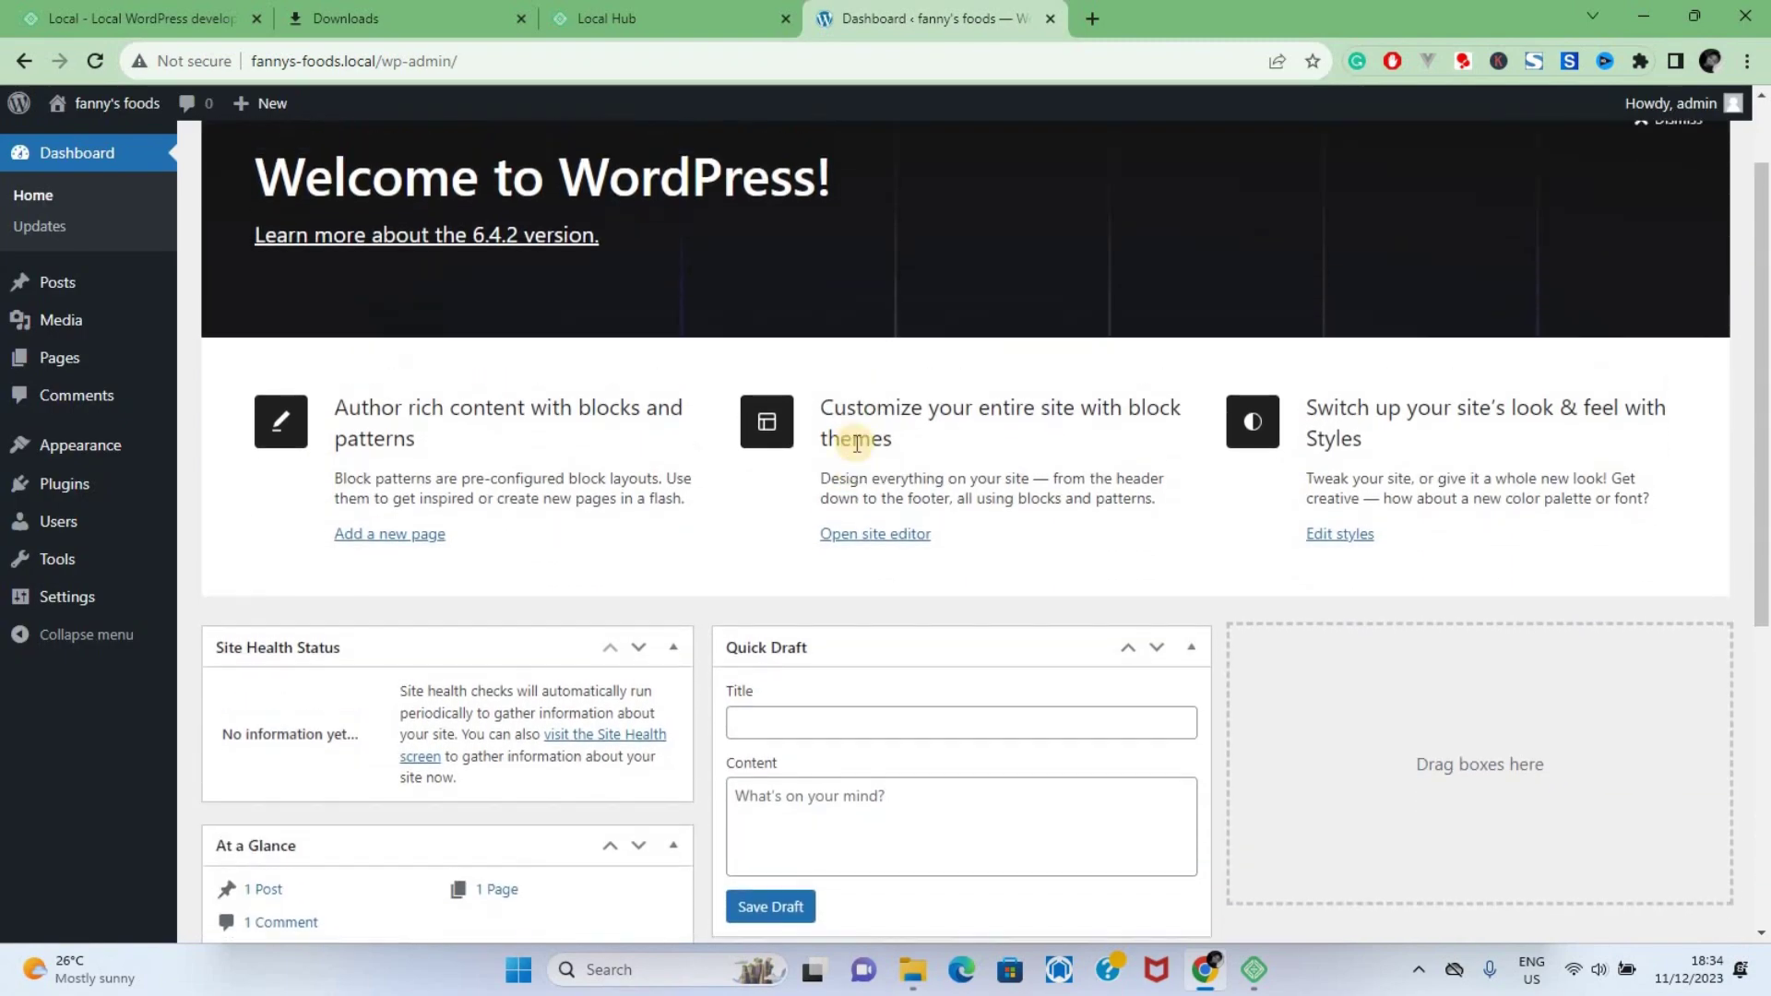
{"action": "scroll", "coordinate": [856, 444], "scroll_direction": "down", "scroll_amount": 2}
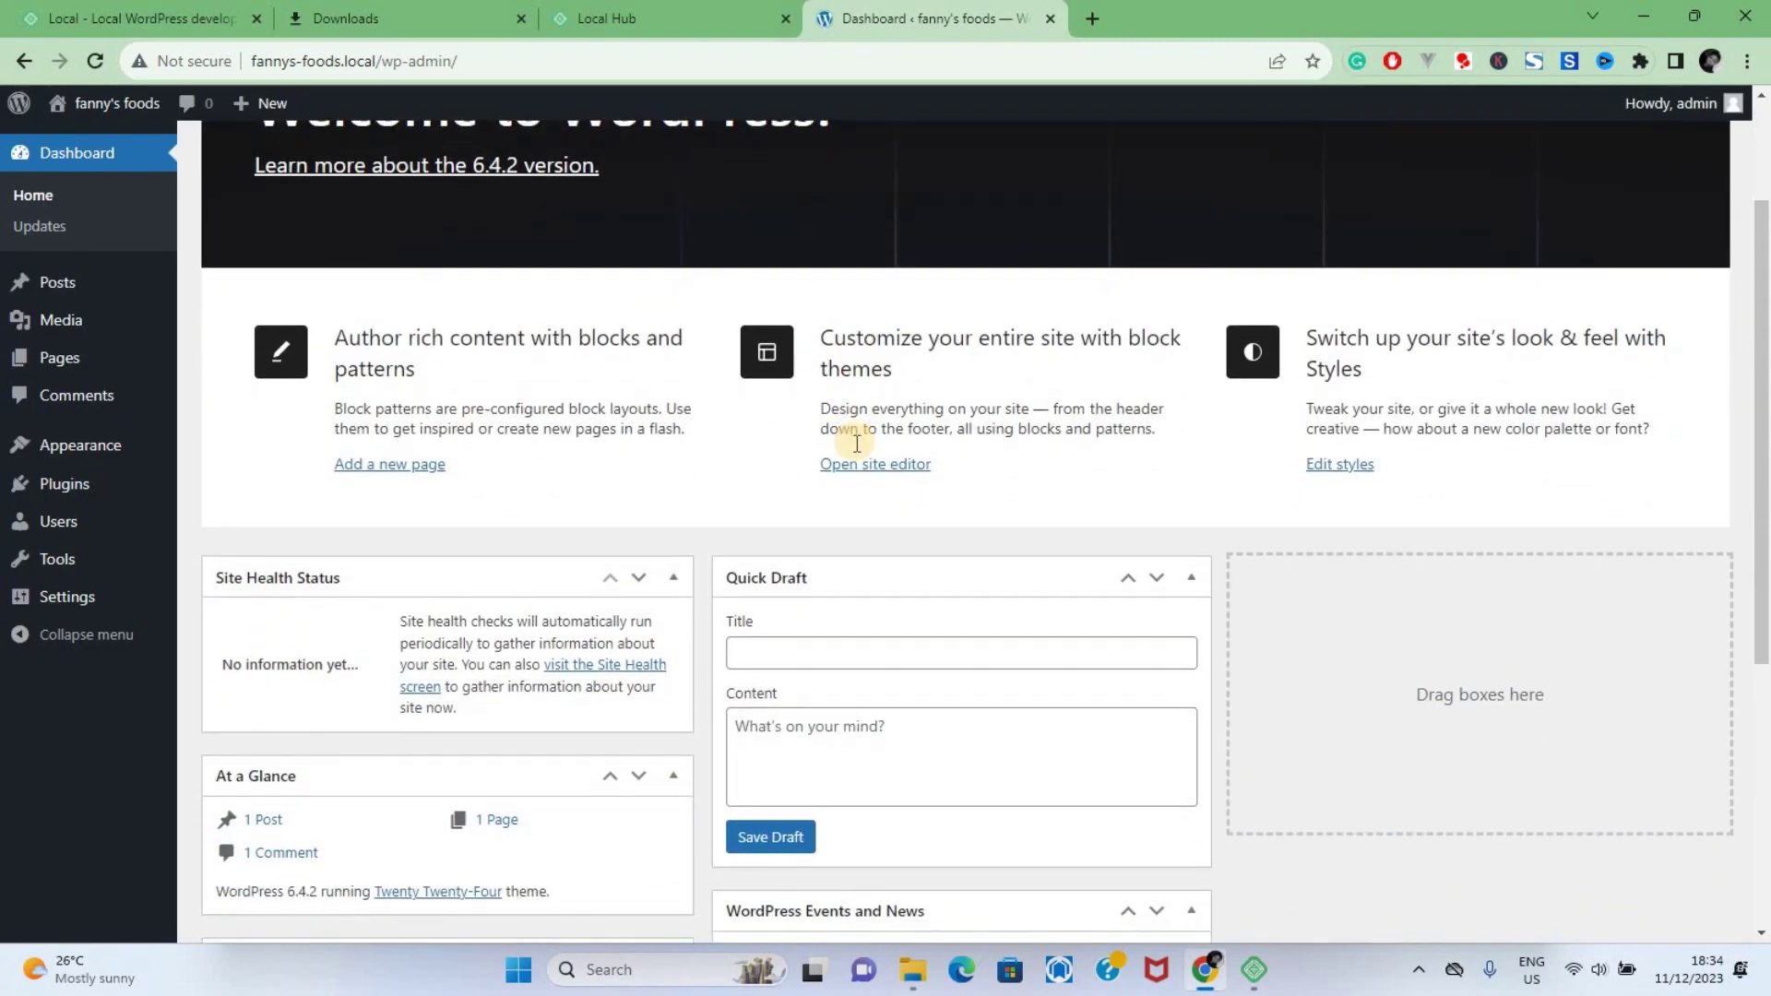
{"action": "scroll", "coordinate": [856, 444], "scroll_direction": "up", "scroll_amount": 2}
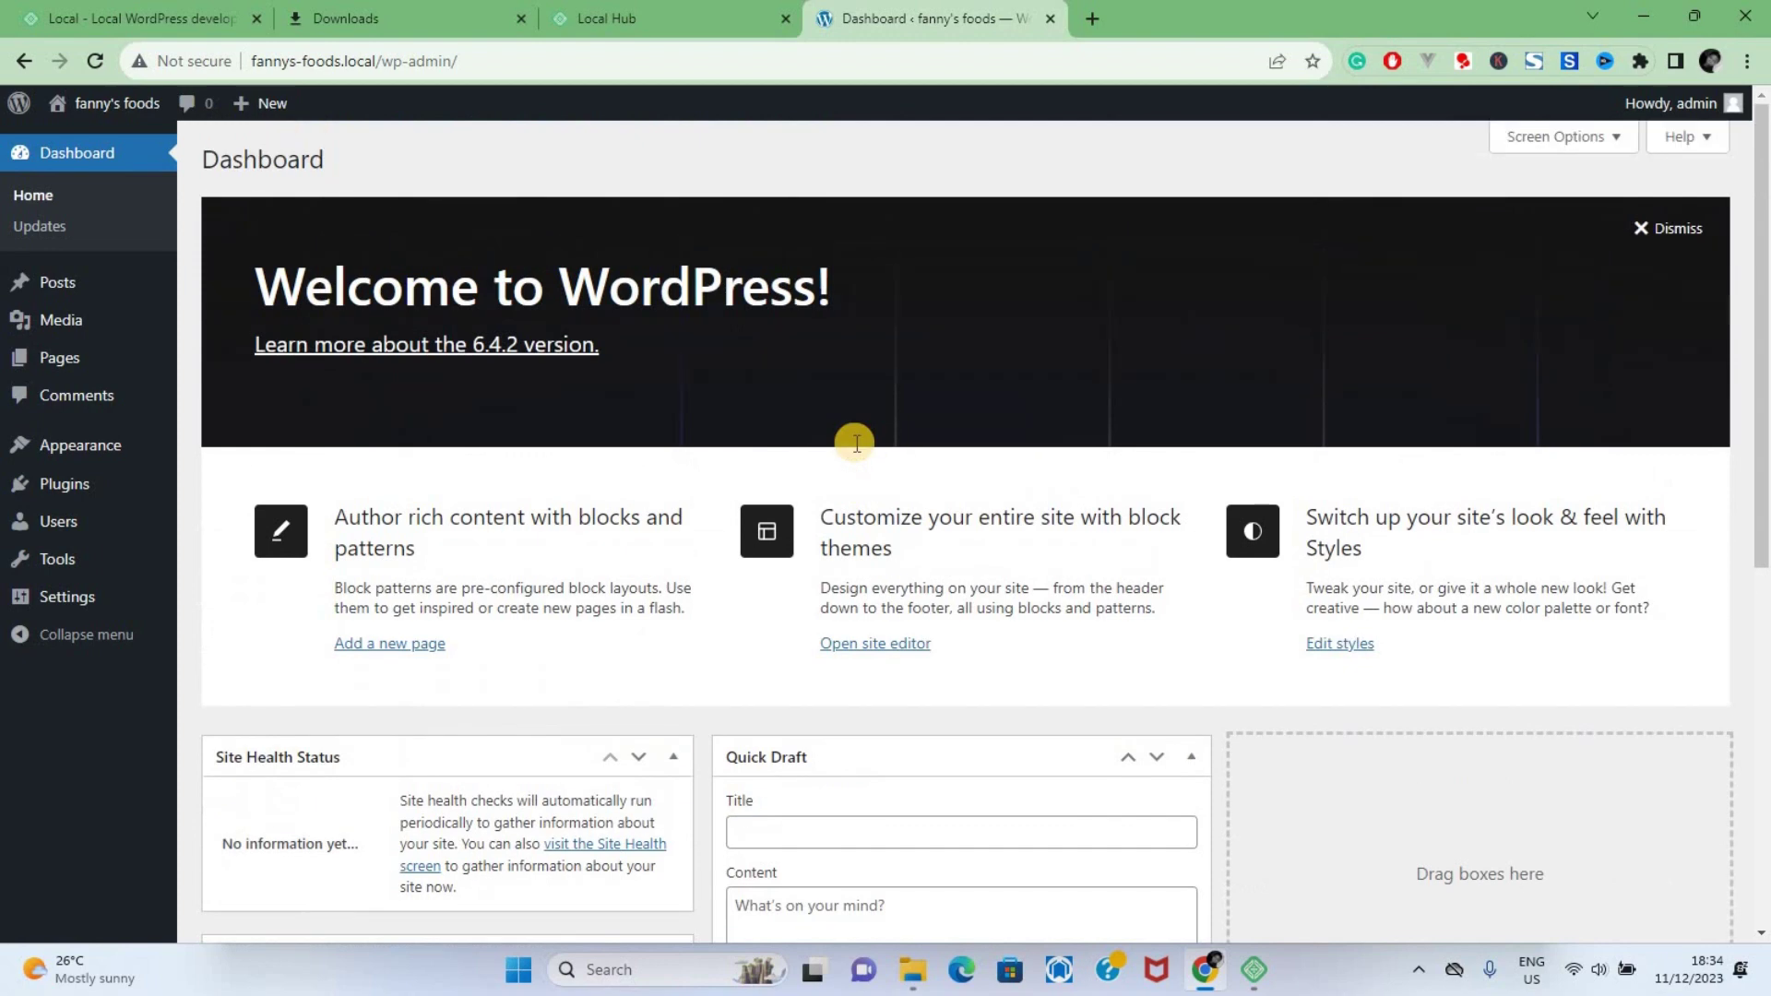
{"action": "left_click", "coordinate": [528, 64]}
{"action": "left_click", "coordinate": [607, 170]}
{"action": "scroll", "coordinate": [792, 635], "scroll_direction": "down", "scroll_amount": 3}
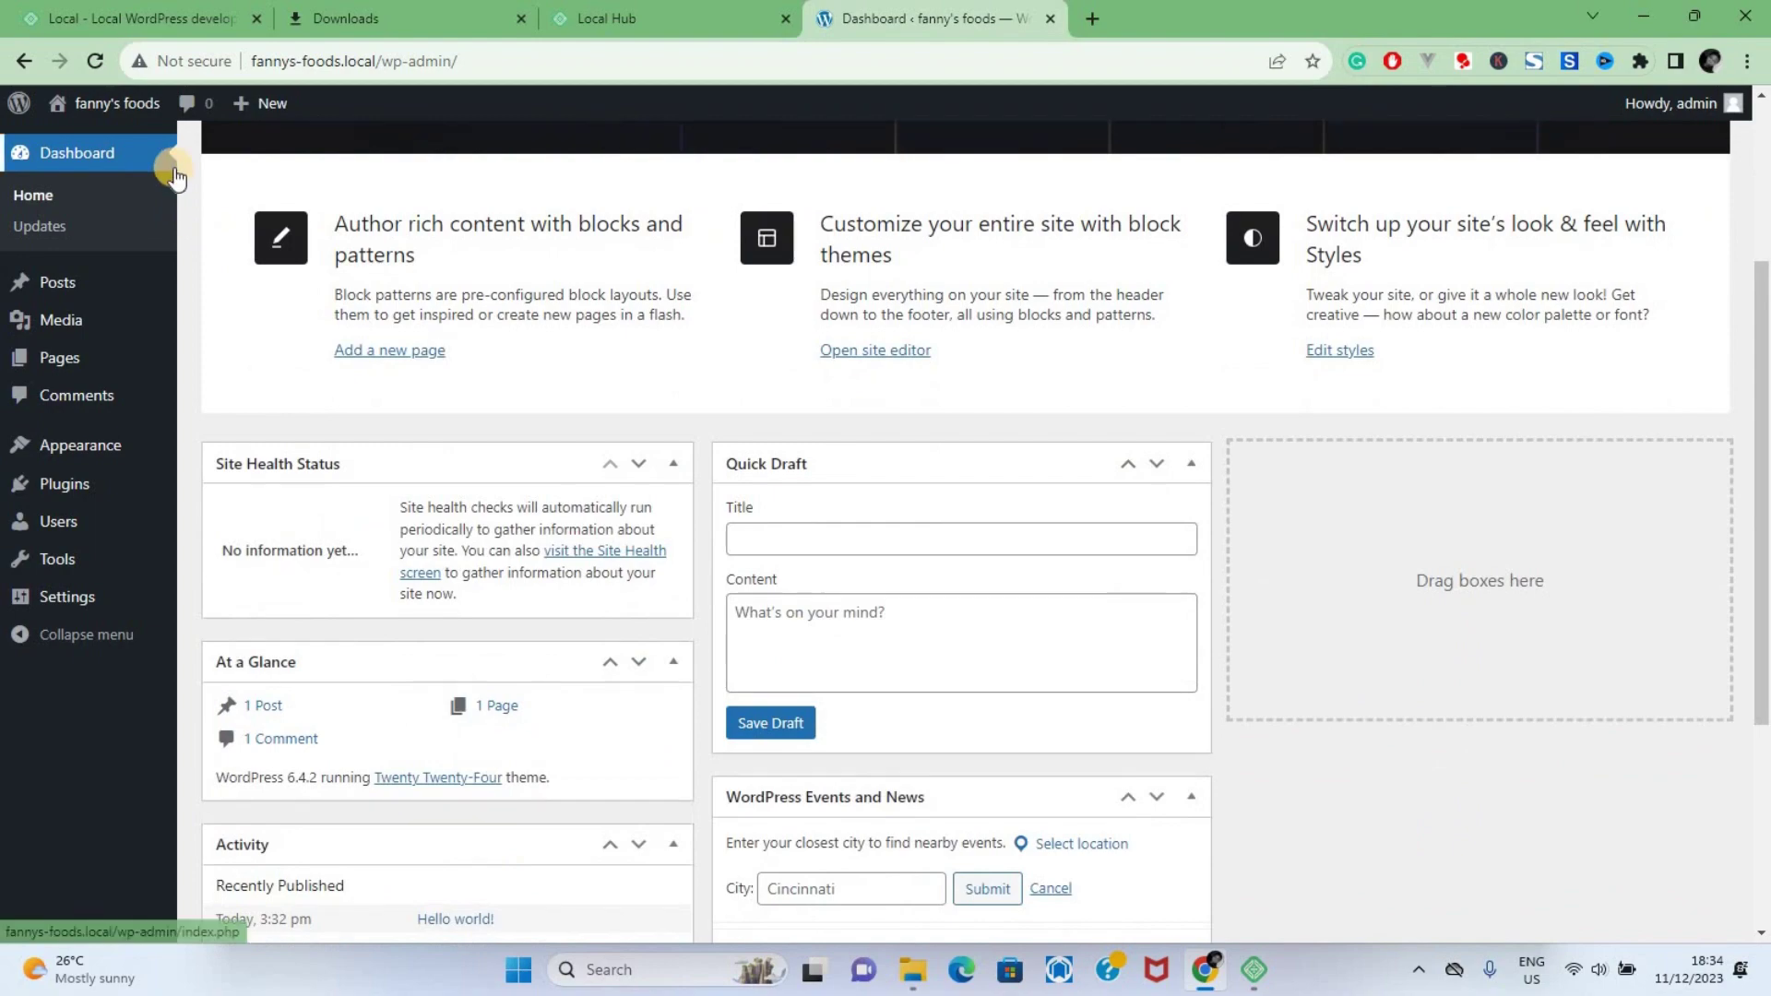
{"action": "mouse_move", "coordinate": [167, 273]}
{"action": "scroll", "coordinate": [167, 273], "scroll_direction": "up", "scroll_amount": 3}
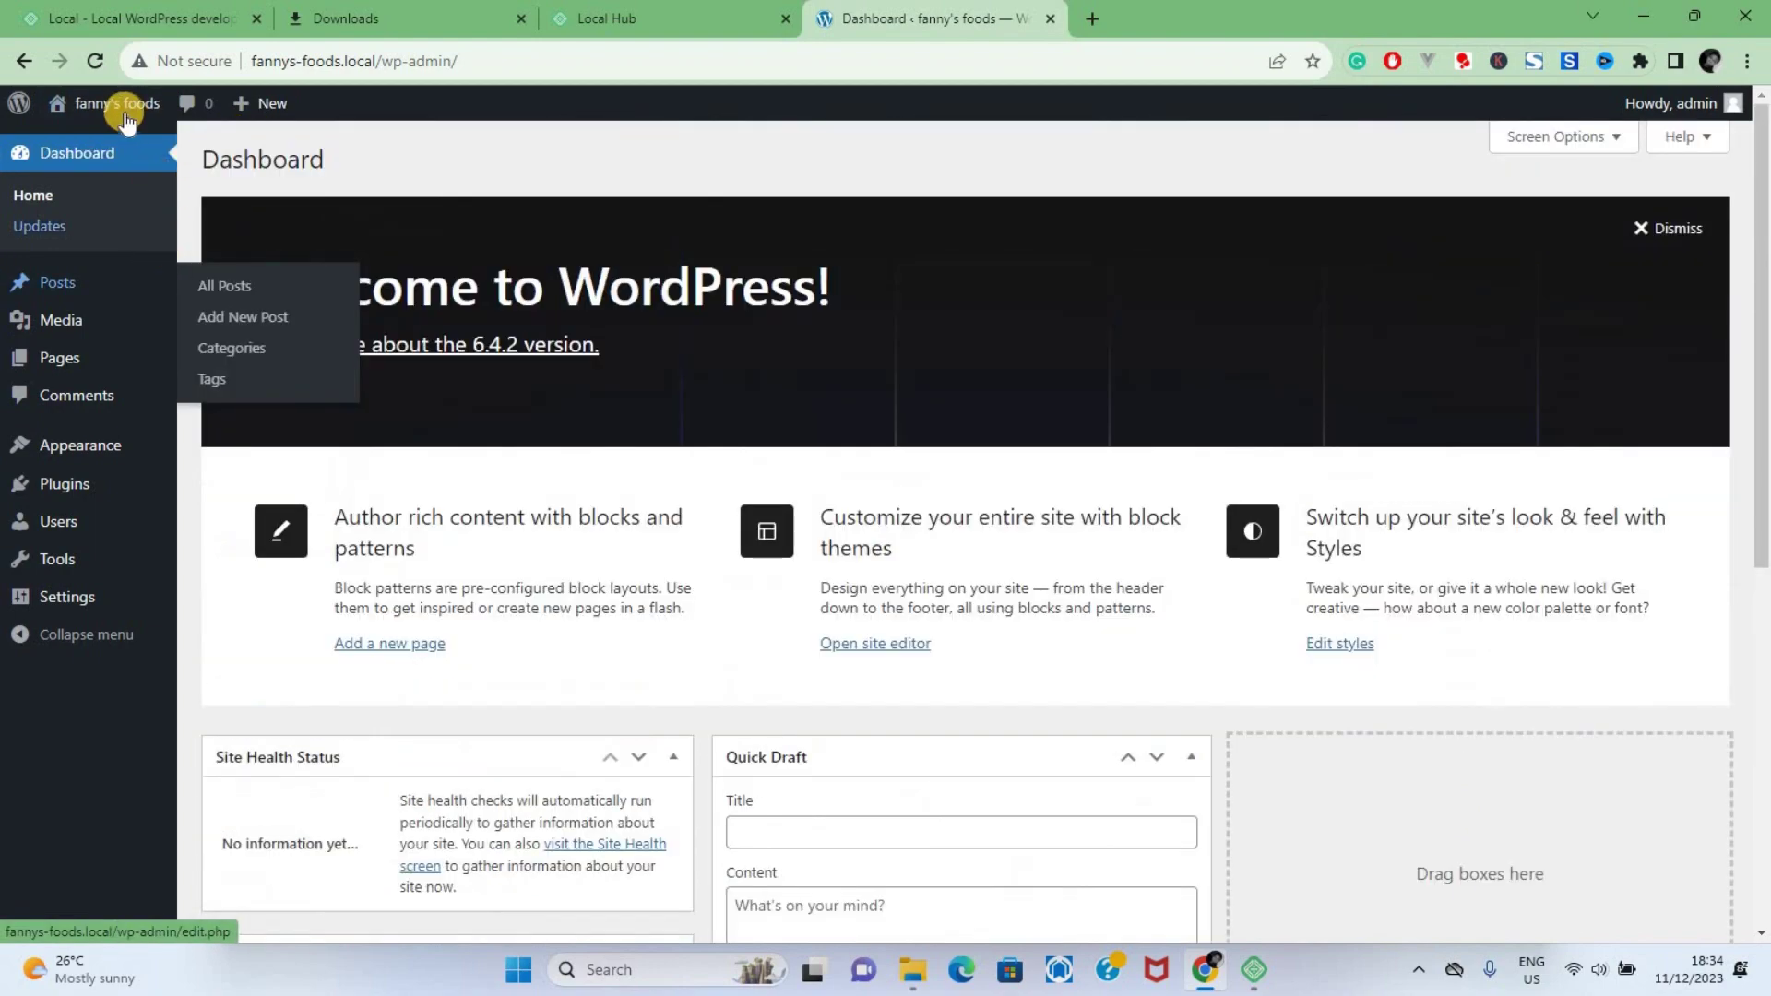
Visit the fanny's foods front page, return to the Dashboard, and bring Local back to front
{"action": "mouse_move", "coordinate": [118, 109]}
{"action": "left_click", "coordinate": [95, 148]}
{"action": "scroll", "coordinate": [734, 535], "scroll_direction": "down", "scroll_amount": 10}
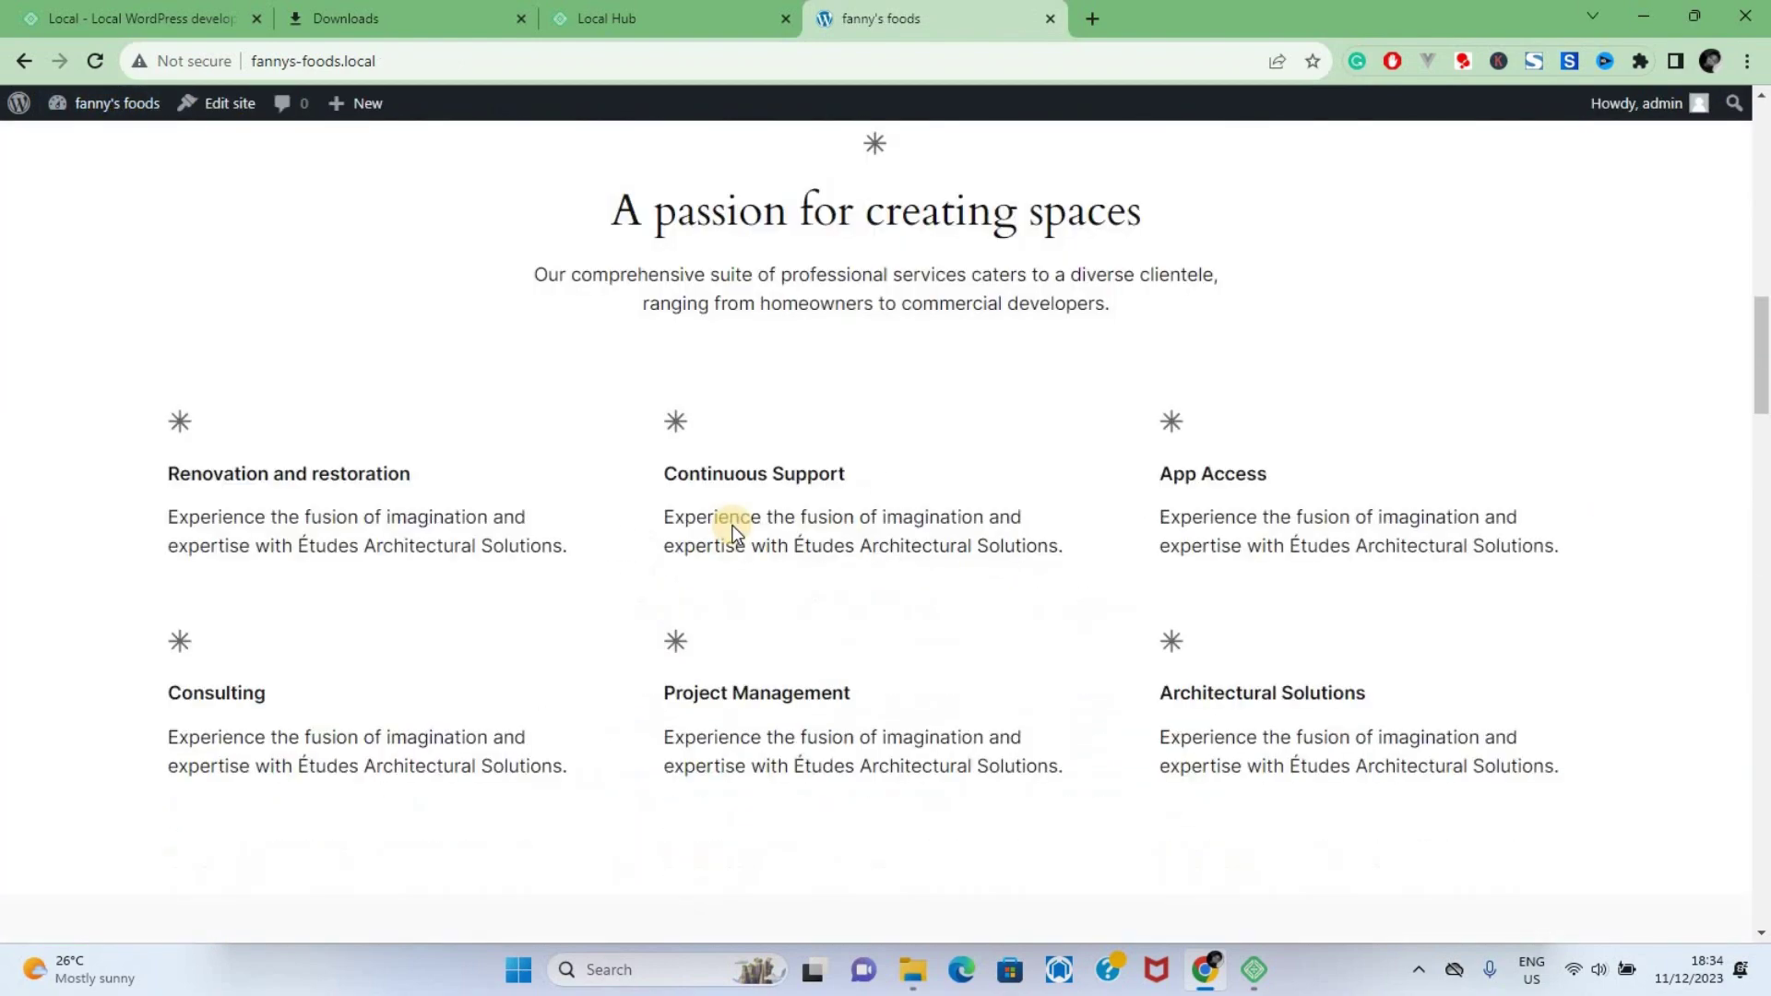
{"action": "scroll", "coordinate": [733, 535], "scroll_direction": "down", "scroll_amount": 3}
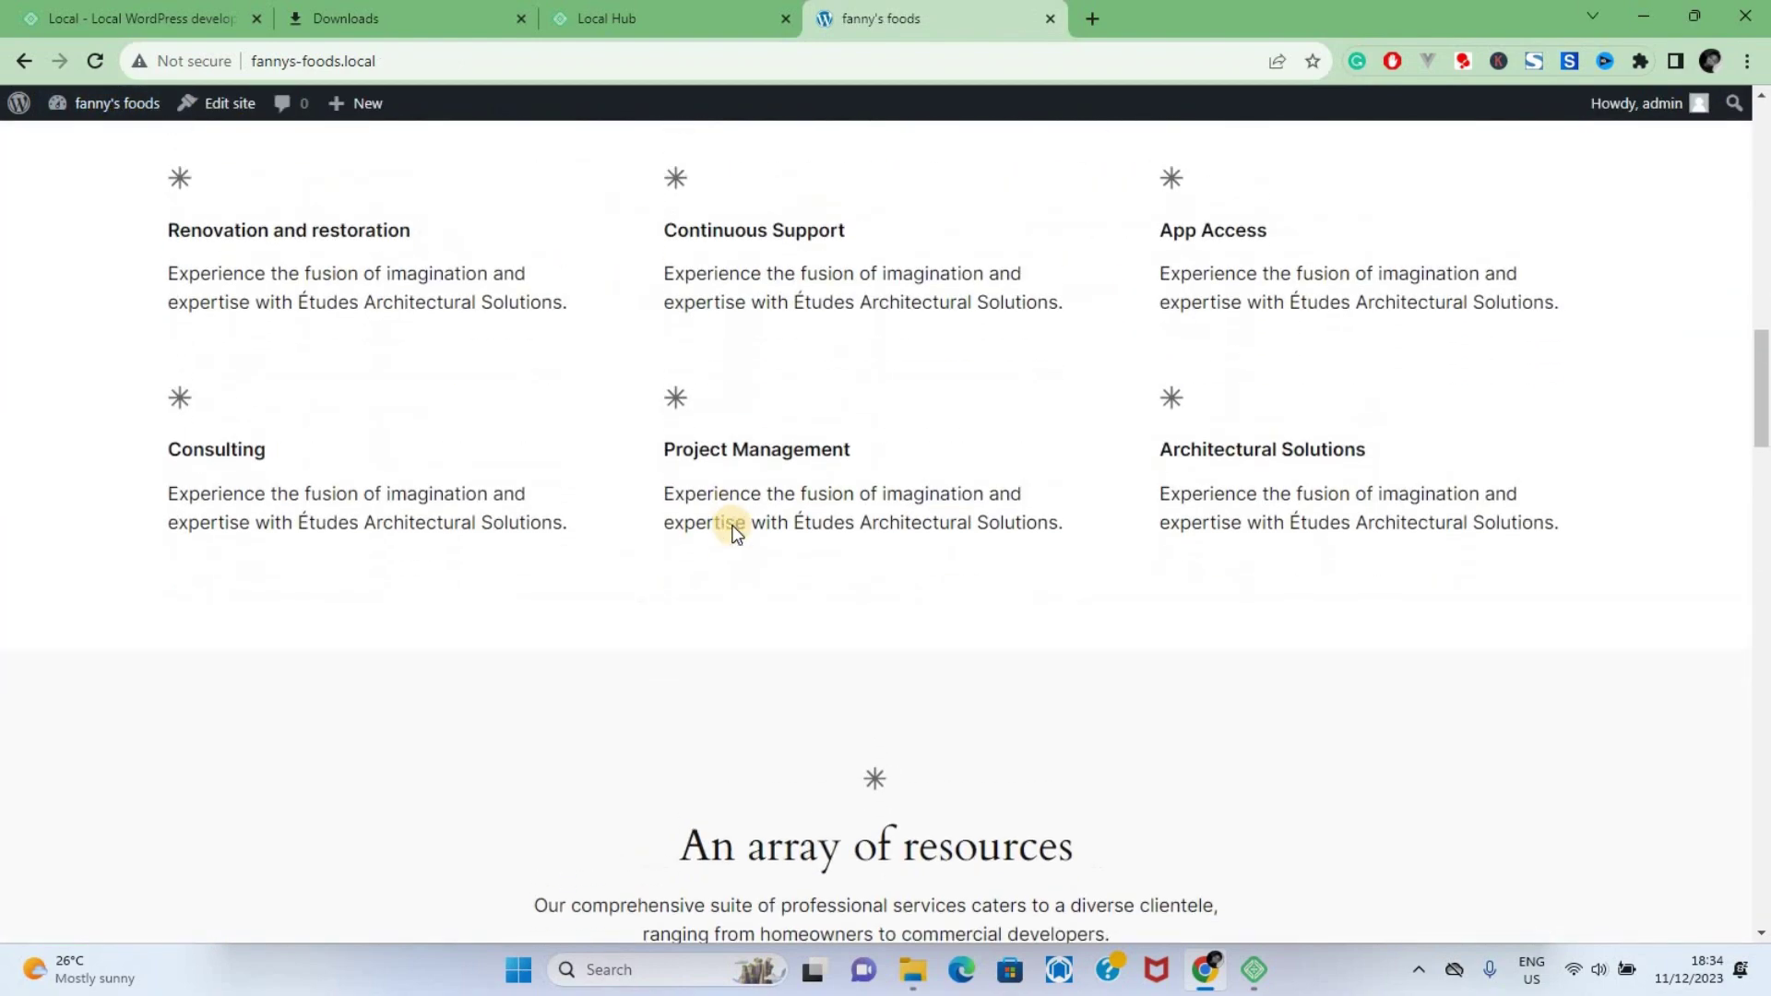
{"action": "scroll", "coordinate": [734, 530], "scroll_direction": "up", "scroll_amount": 20}
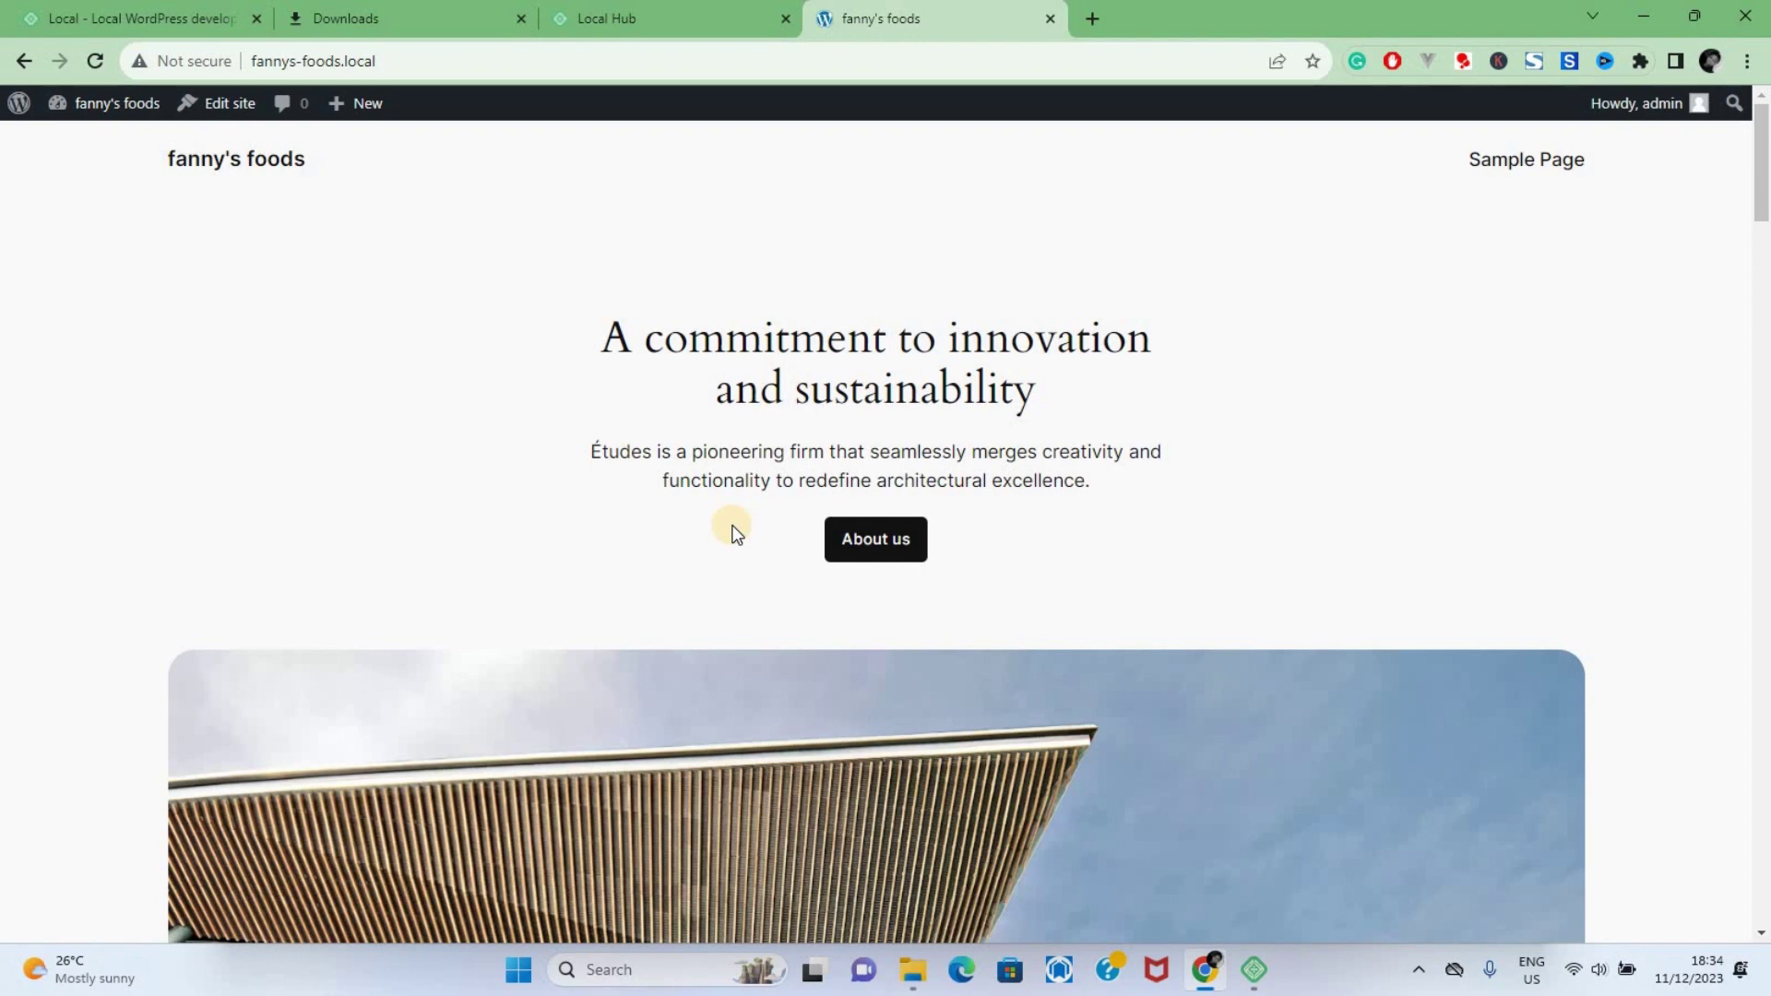
{"action": "left_click", "coordinate": [427, 60]}
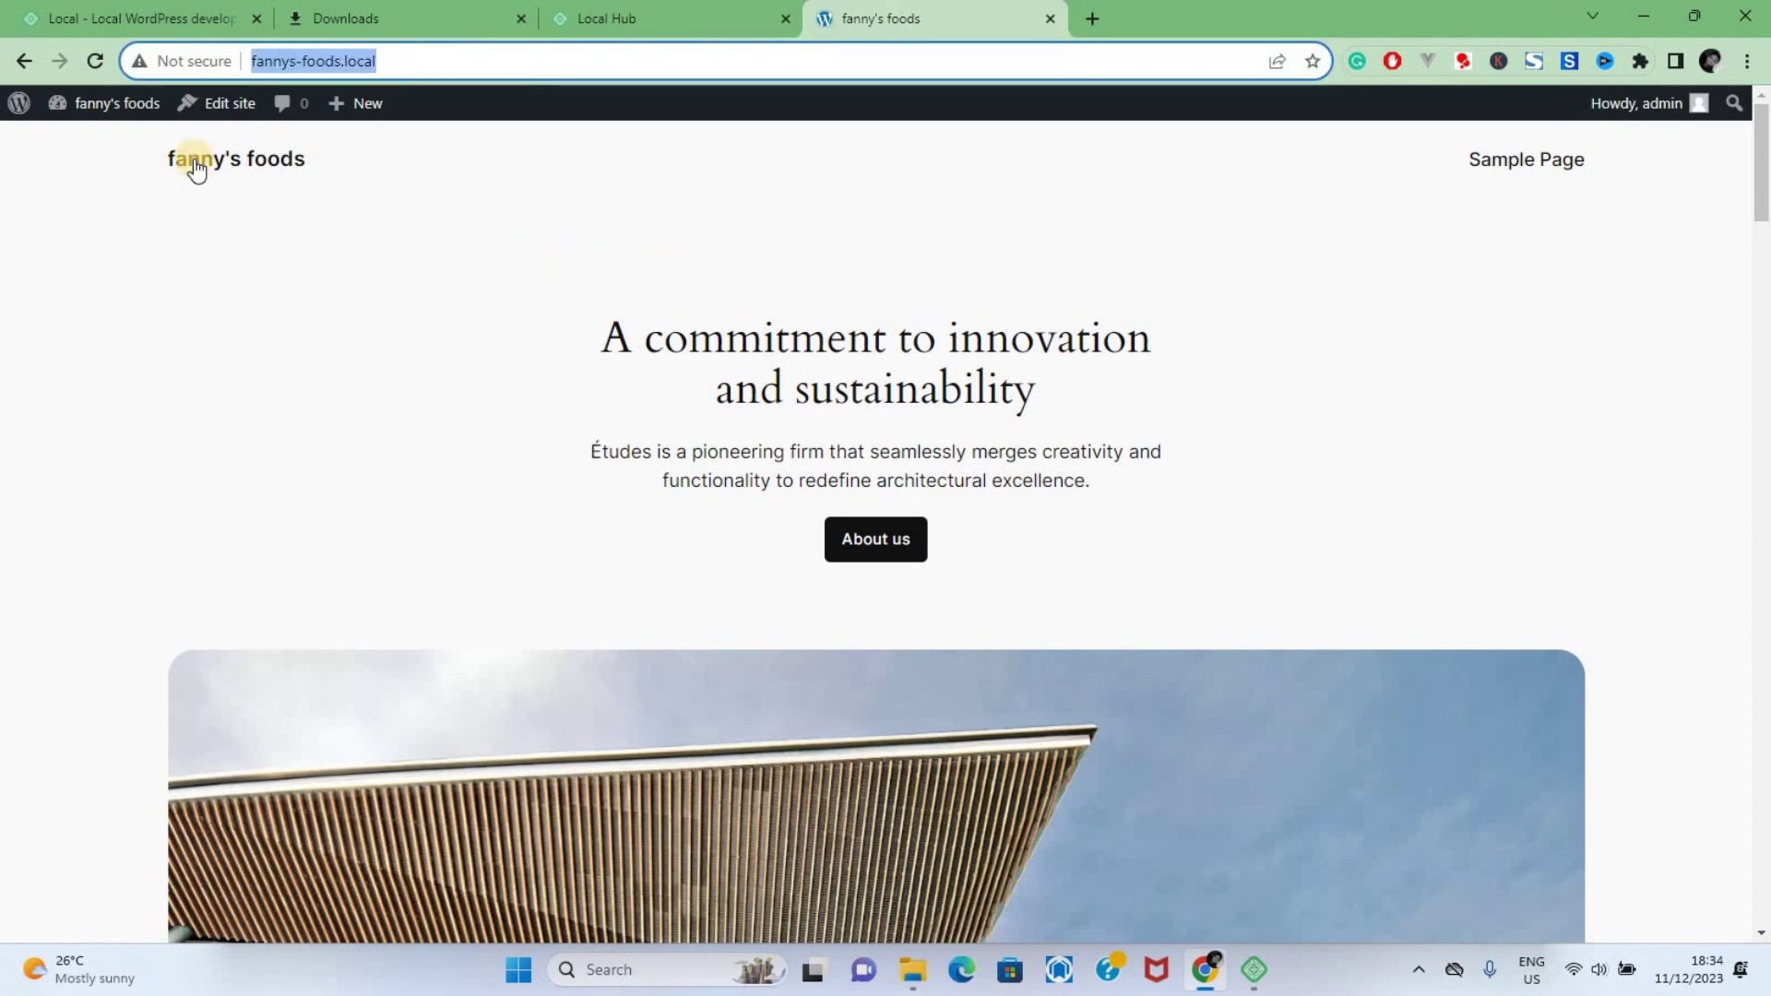
{"action": "left_click", "coordinate": [83, 143]}
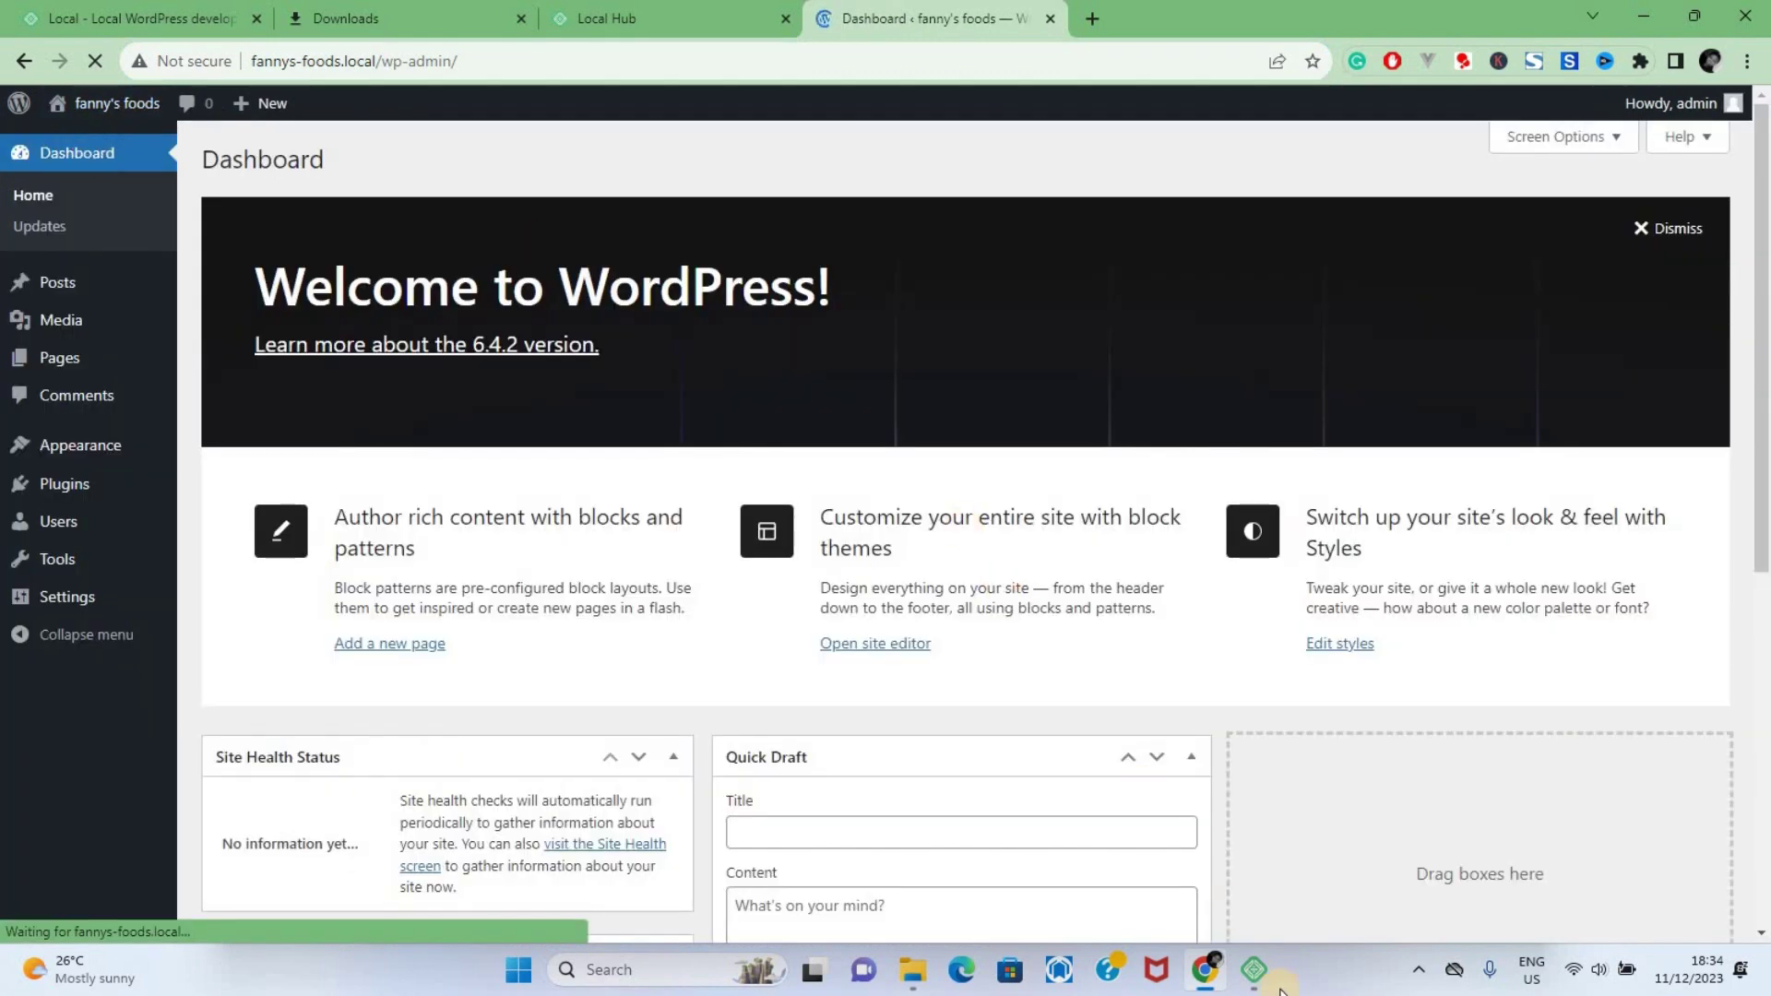
{"action": "left_click", "coordinate": [1253, 969]}
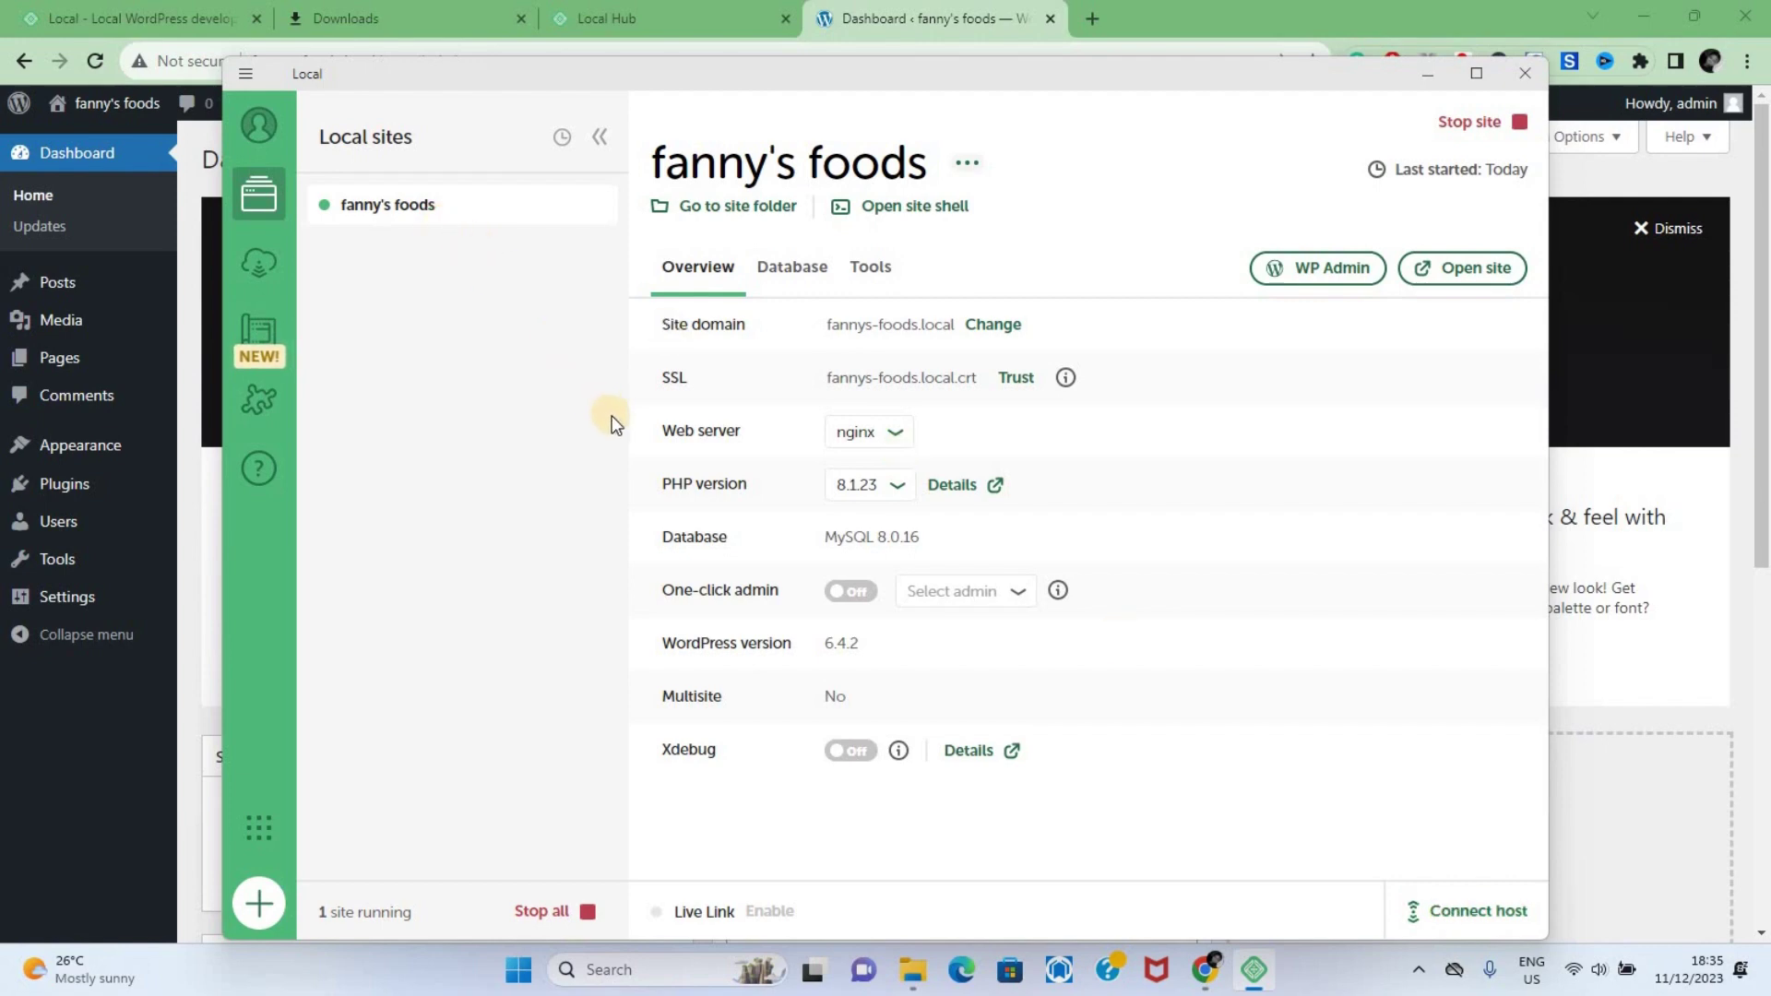
Minimize the Local window to reveal the WordPress Dashboard
{"action": "left_click", "coordinate": [1414, 81]}
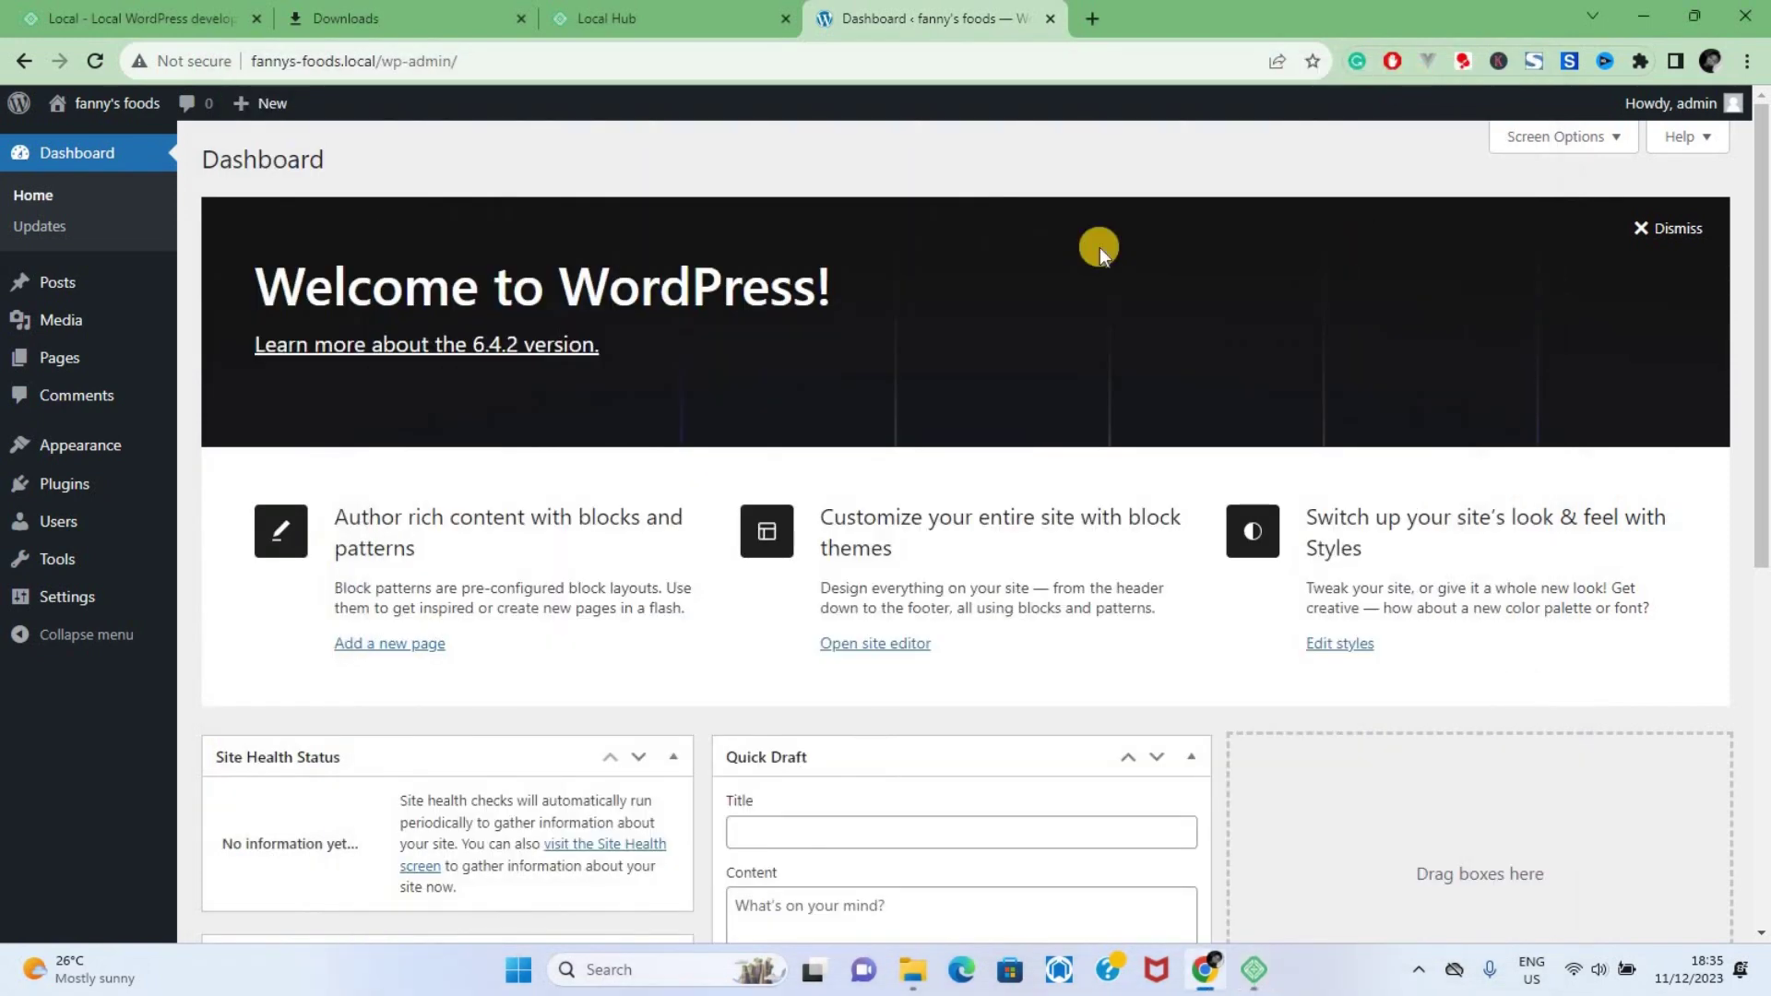